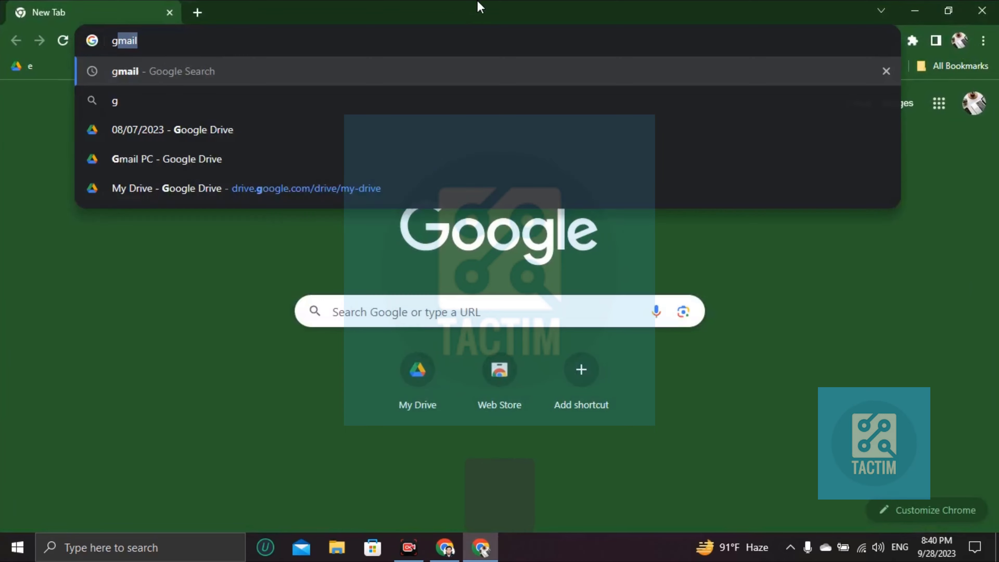
# Open Gmail from a Google search for "gmail" and display its Accounts and Import settings
pyautogui.press('Return')
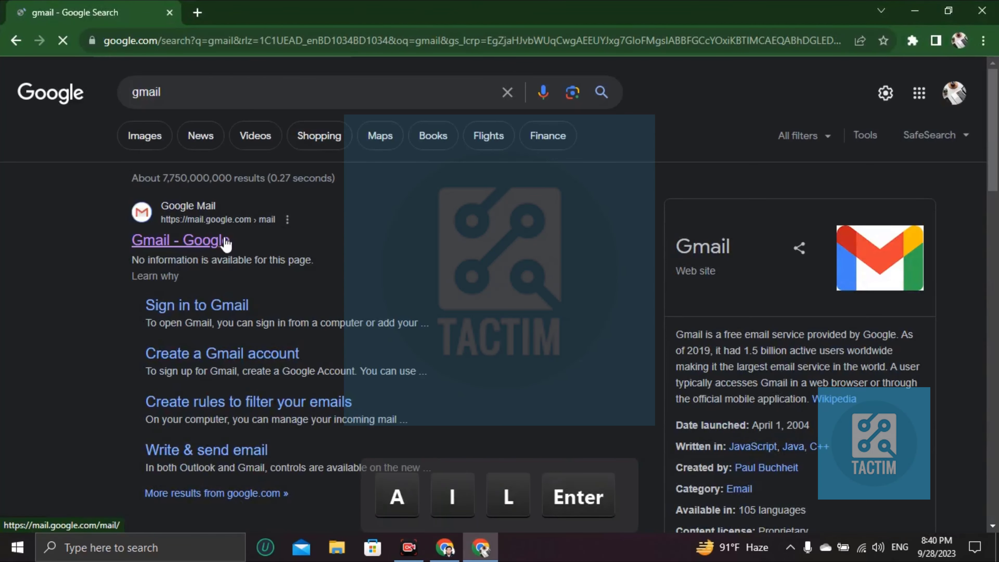
pyautogui.click(226, 238)
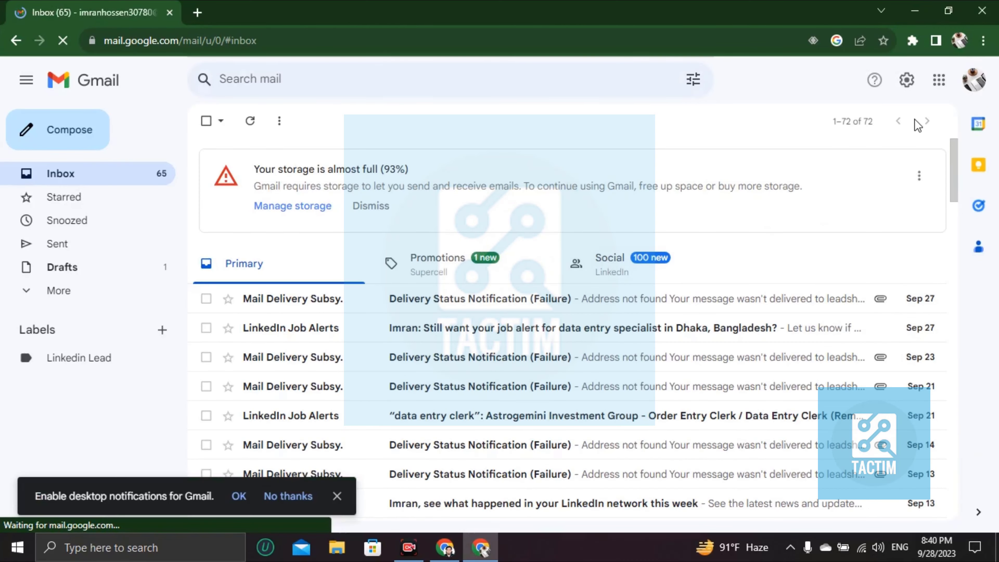
pyautogui.click(907, 81)
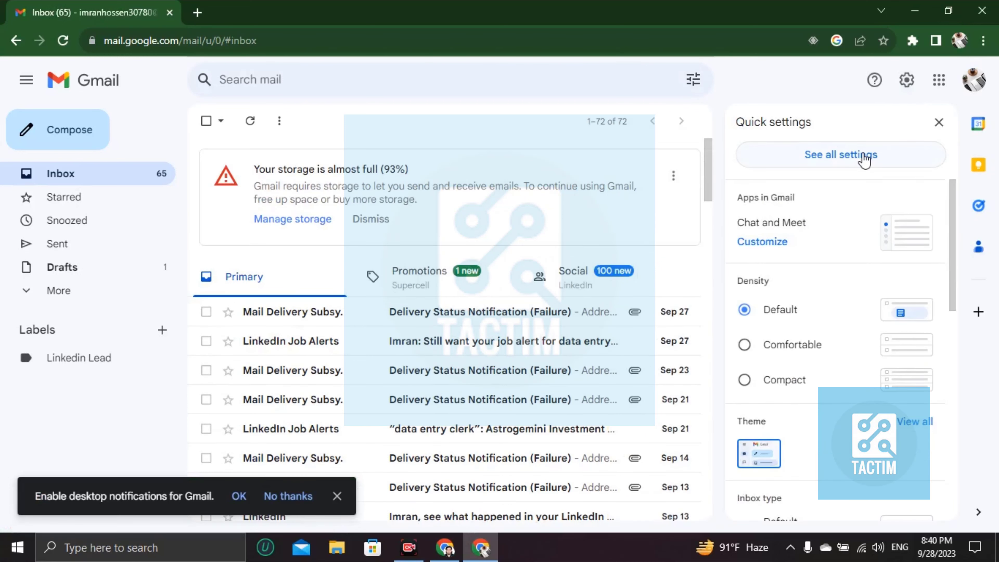
pyautogui.click(841, 155)
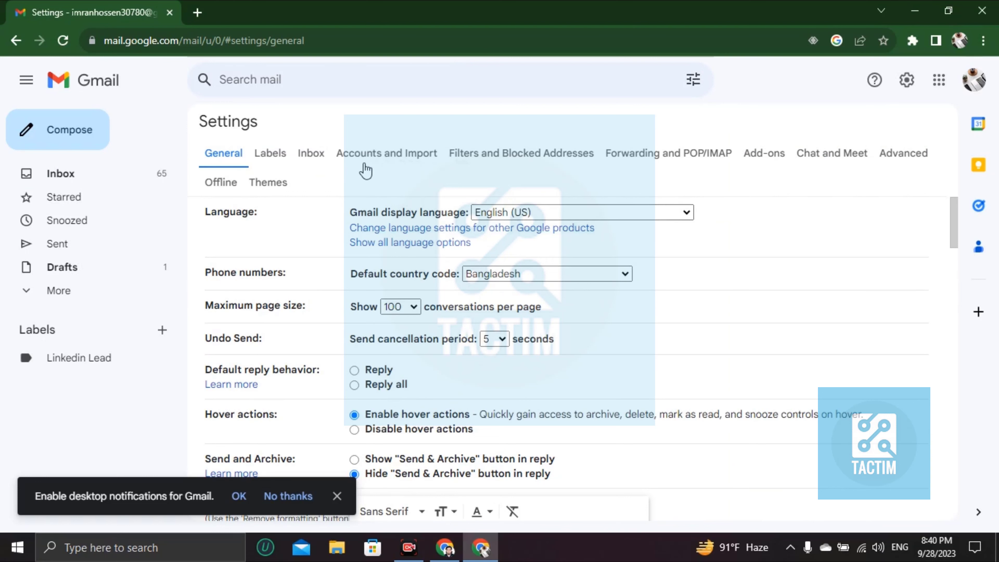
pyautogui.click(403, 155)
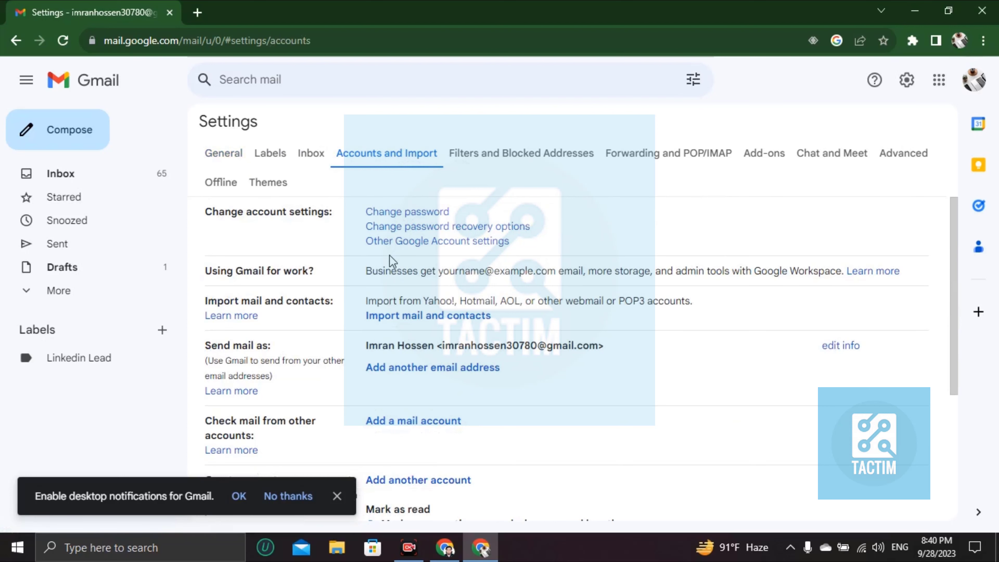
# Add the second Gmail address as another send-mail-as address, treated as an alias, and send its verification email
pyautogui.scroll(-2, 390, 254)
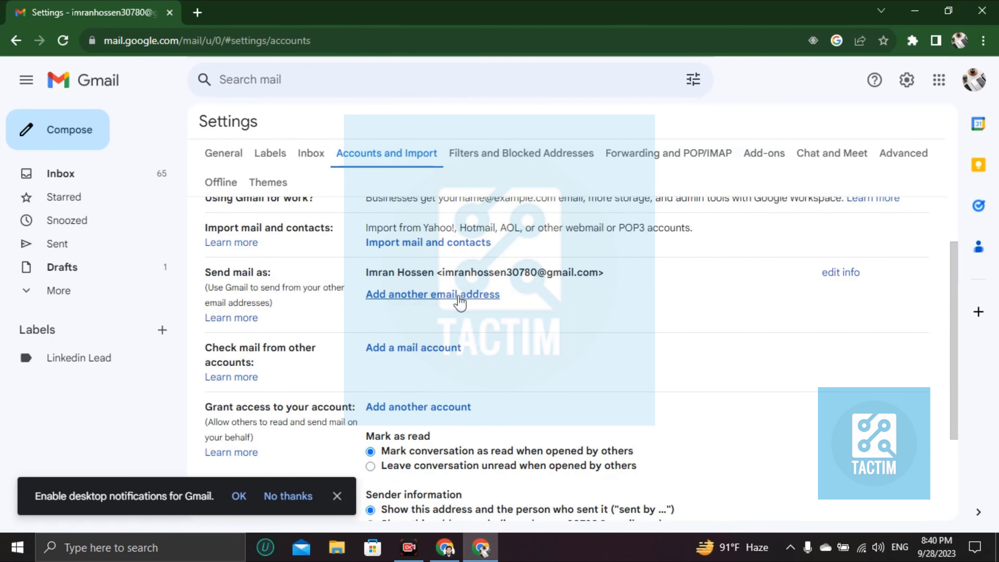
pyautogui.click(443, 299)
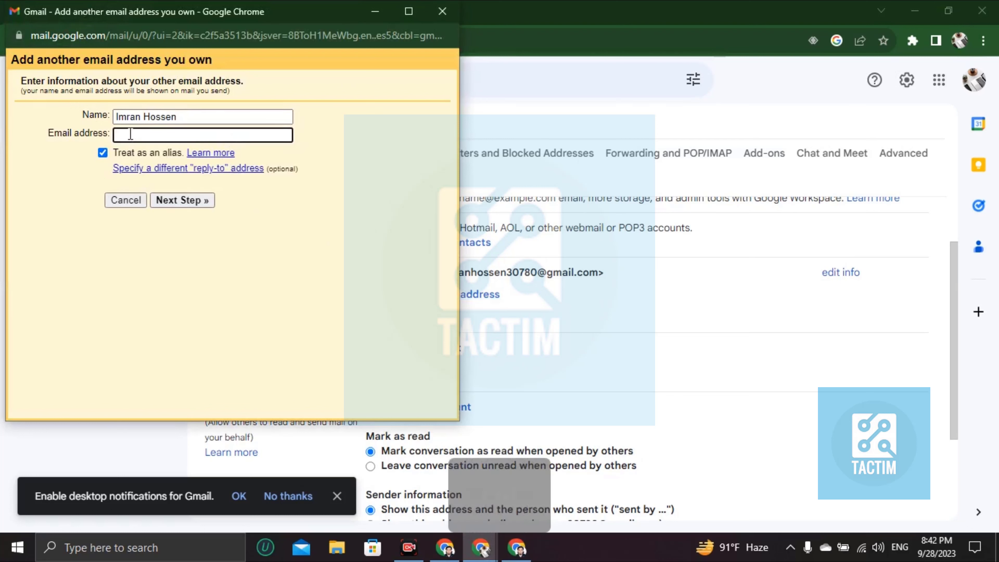
pyautogui.hotkey('ctrl', 'v')
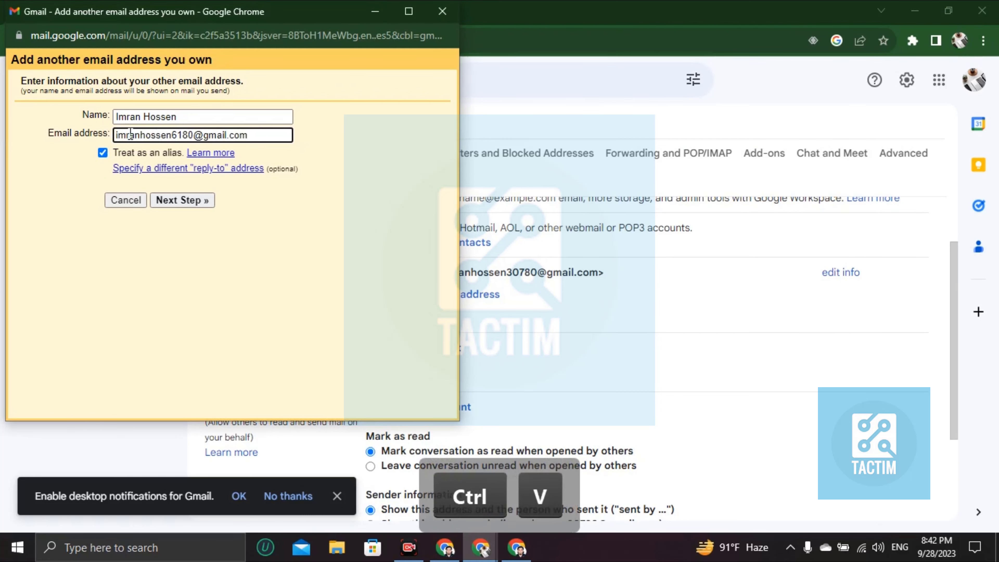
pyautogui.click(189, 202)
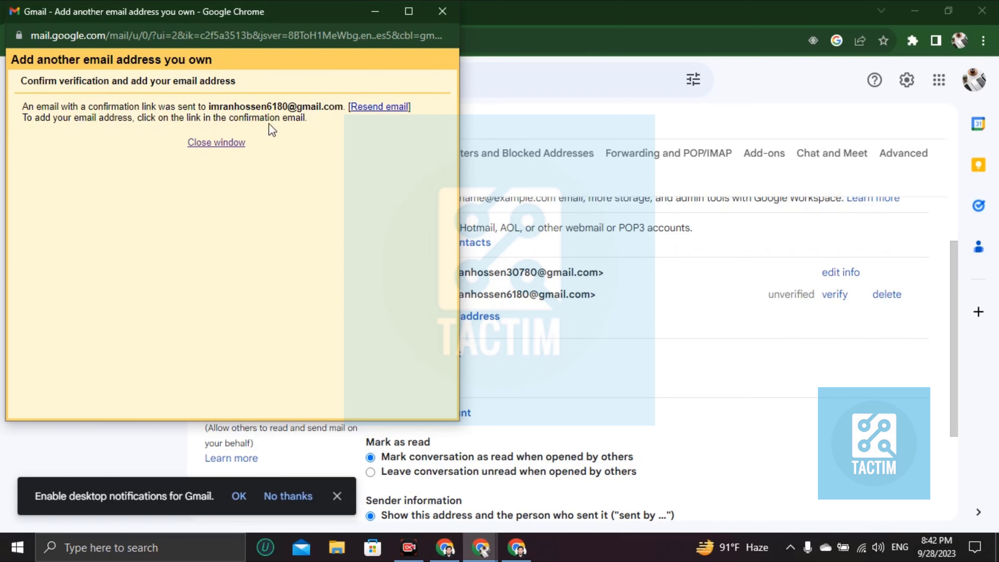
pyautogui.moveTo(206, 107); pyautogui.dragTo(347, 103)
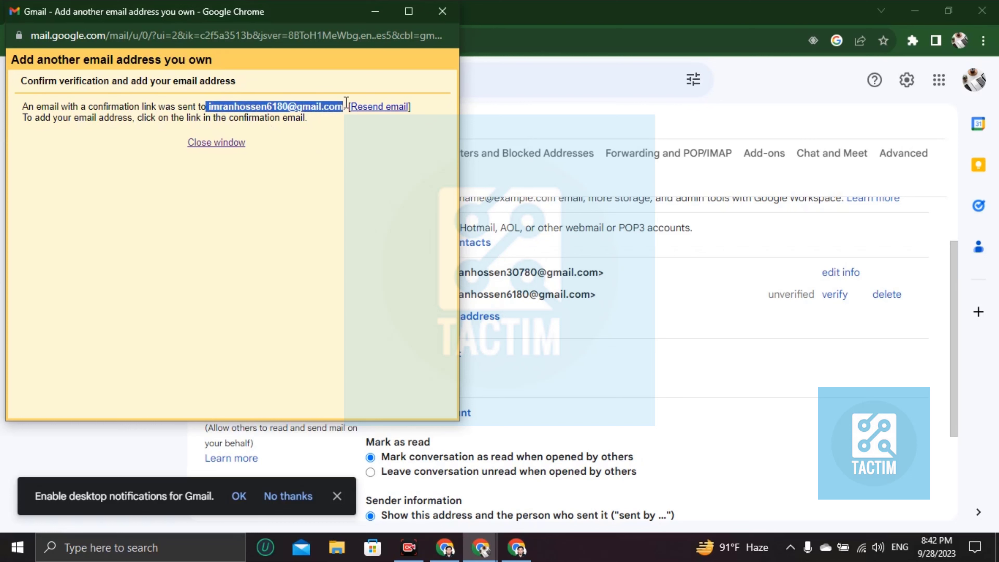
pyautogui.click(318, 118)
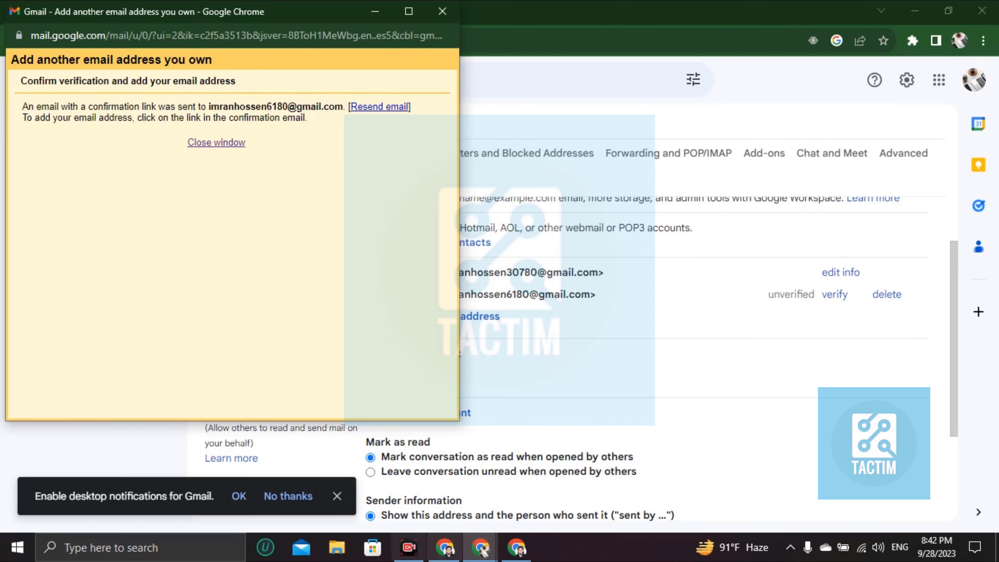
# Switch to the second account's Chrome window and open its Gmail inbox from a Google search for "gmail"
pyautogui.click(514, 550)
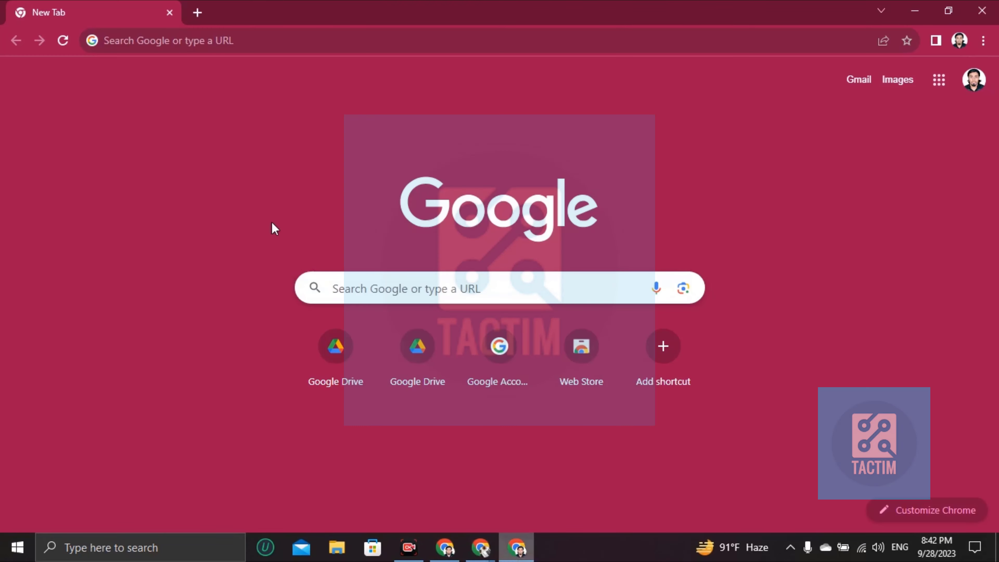
pyautogui.click(193, 43)
pyautogui.write('gmail')
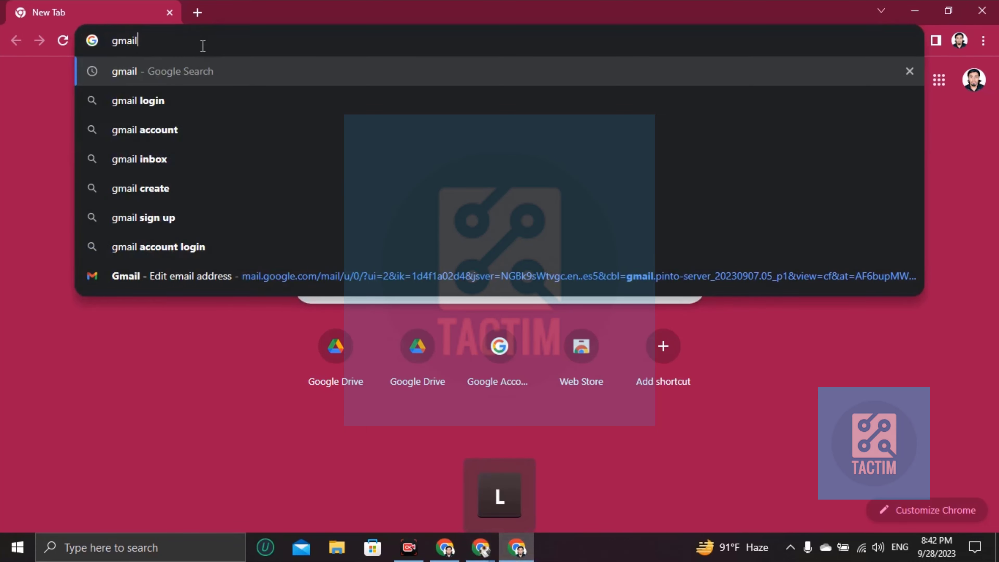
pyautogui.press('Return')
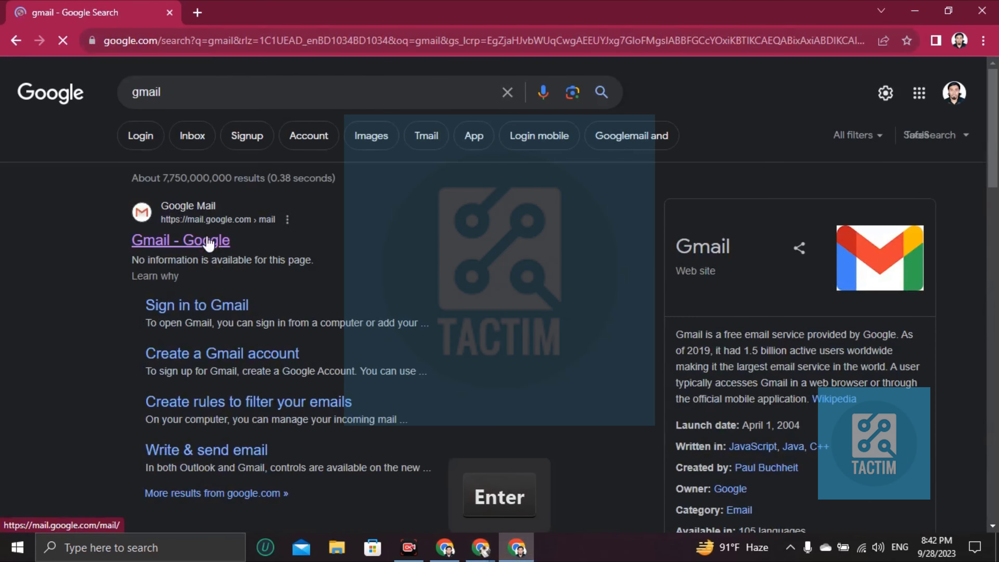
pyautogui.click(209, 241)
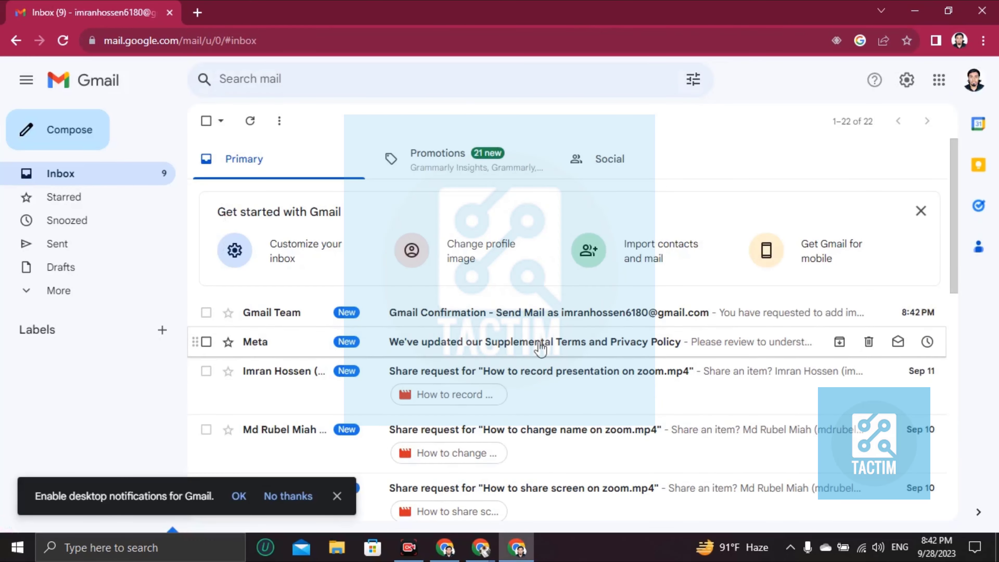
# Open the Gmail Team's Send Mail as confirmation email, follow its link and confirm the request
pyautogui.click(302, 314)
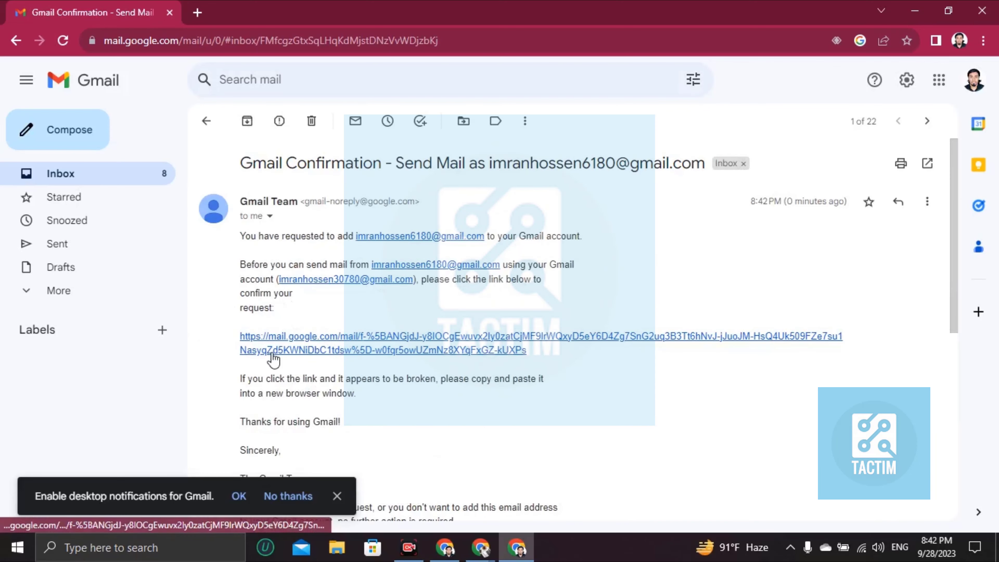
pyautogui.click(340, 347)
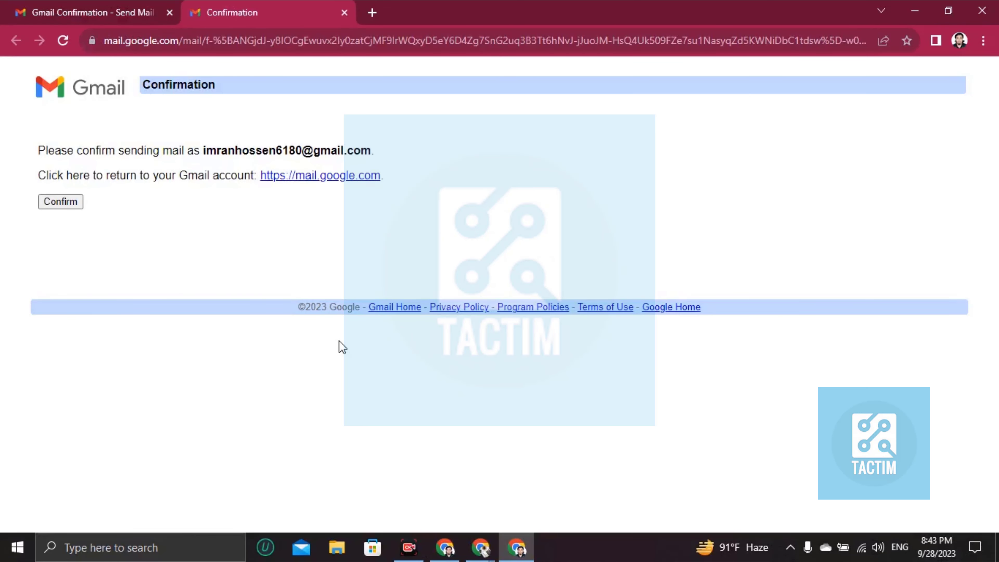
pyautogui.click(55, 205)
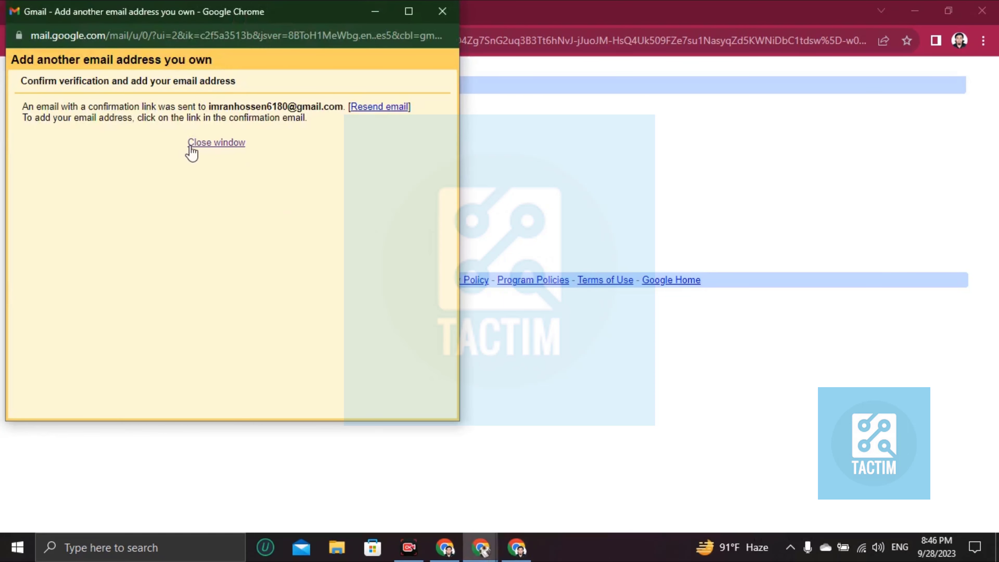
# Close the add-address window, return to the first account's Gmail settings and check which account is signed in
pyautogui.click(216, 142)
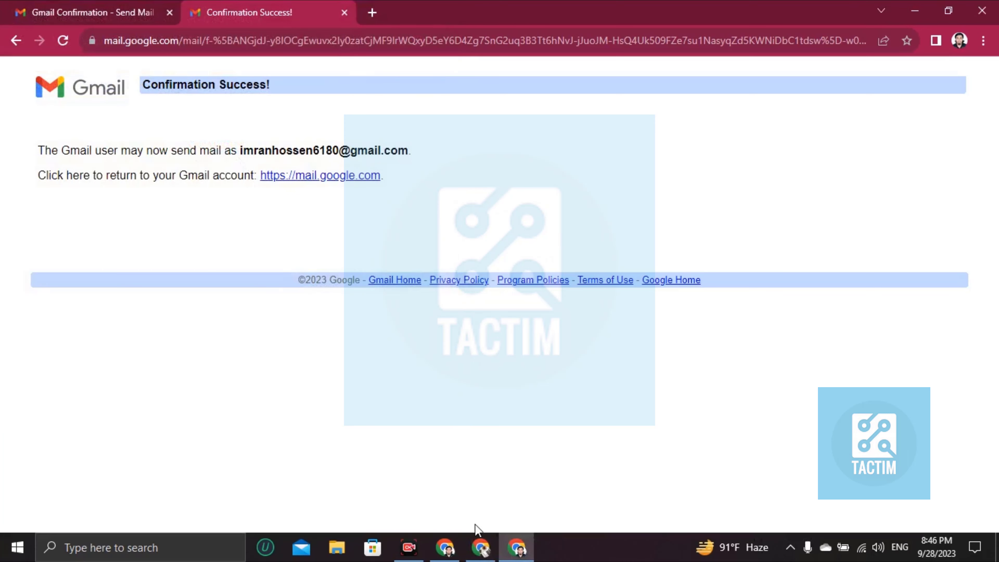
pyautogui.moveTo(480, 546)
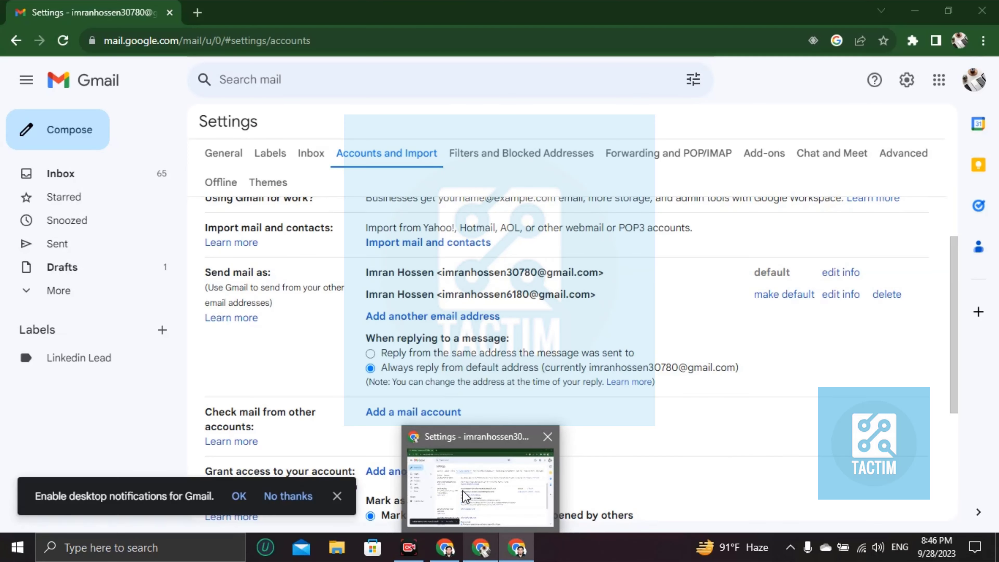
pyautogui.click(471, 502)
pyautogui.click(971, 80)
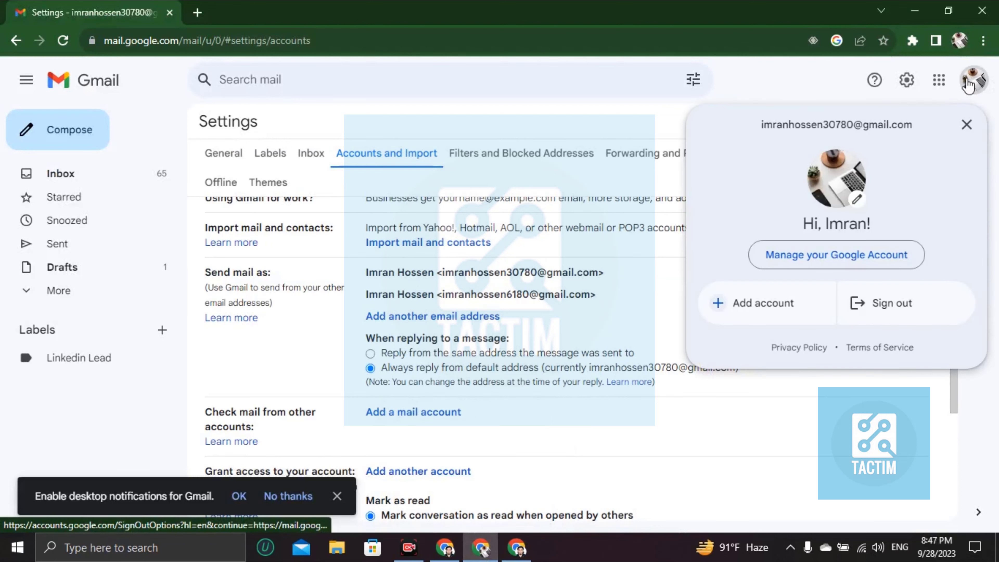
pyautogui.click(839, 90)
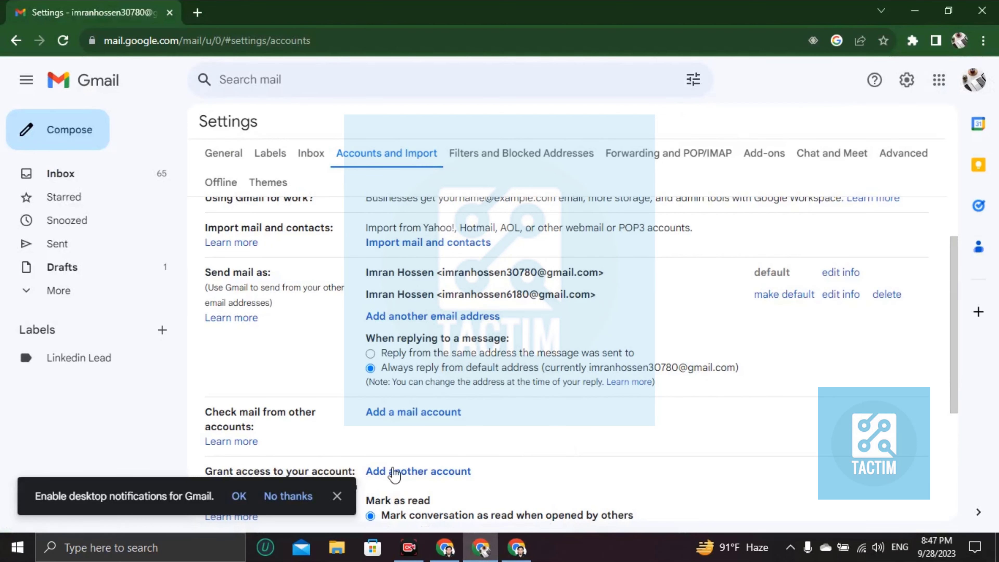
# Return to the second account's Chrome window, close the confirmation page's tab and maximize the window
pyautogui.click(517, 547)
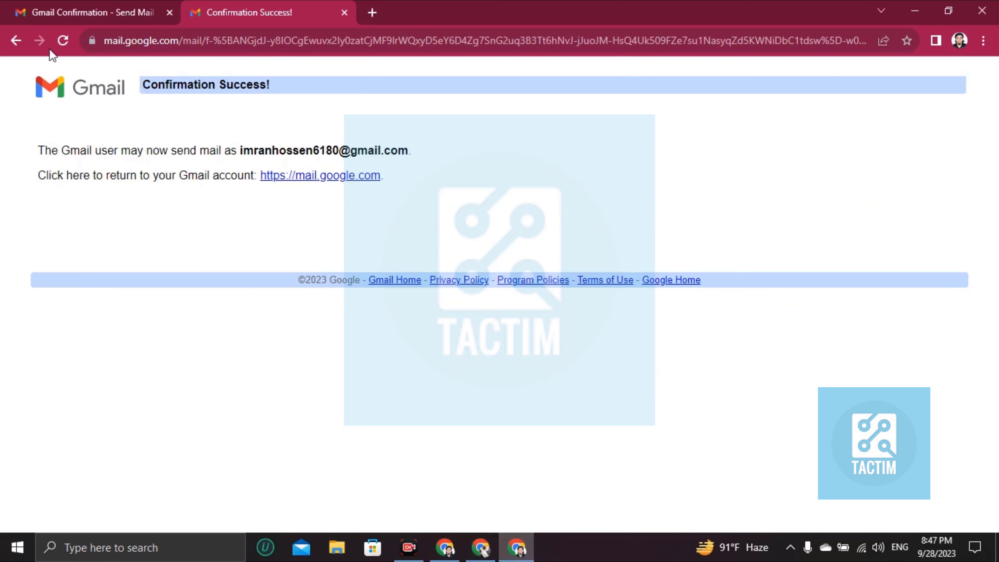
pyautogui.click(63, 40)
pyautogui.click(122, 11)
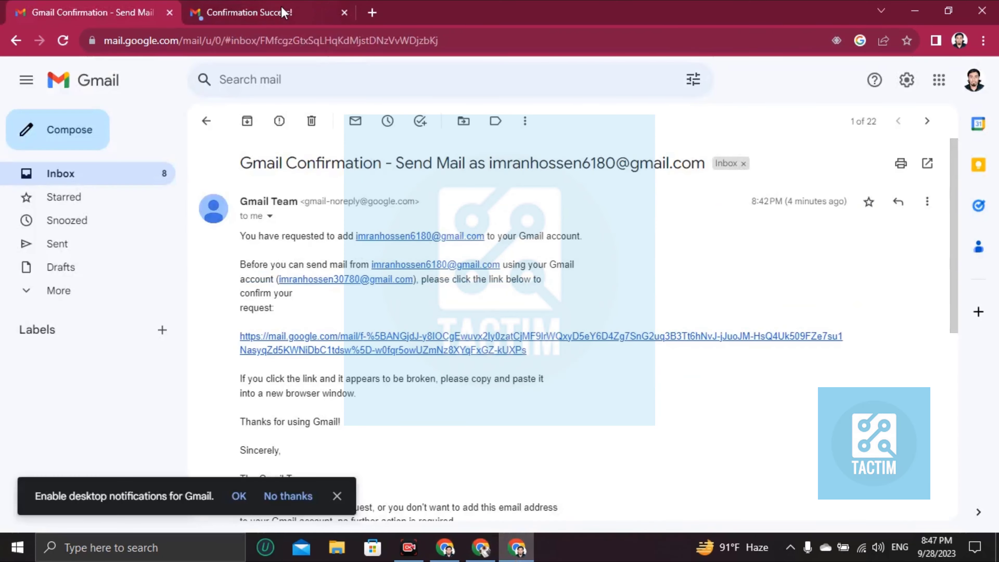
pyautogui.doubleClick(345, 13)
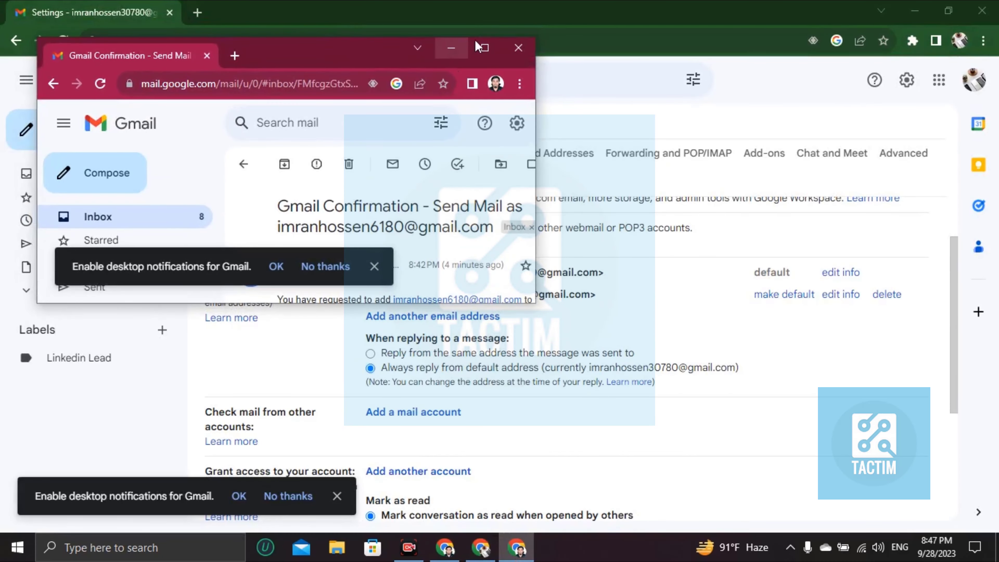
pyautogui.click(478, 47)
# Open the second account's full Gmail settings at Forwarding and POP/IMAP
pyautogui.click(904, 81)
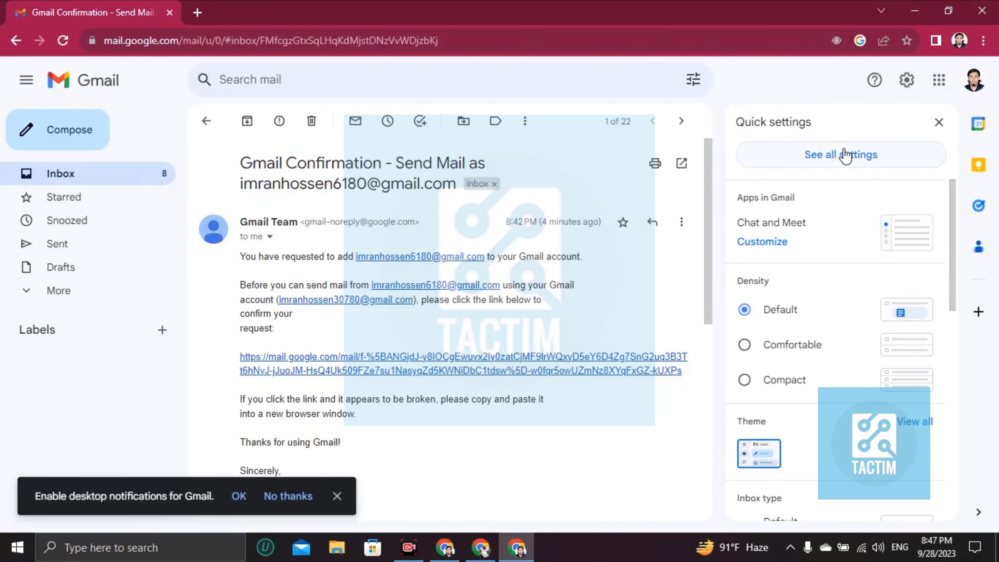
pyautogui.click(845, 155)
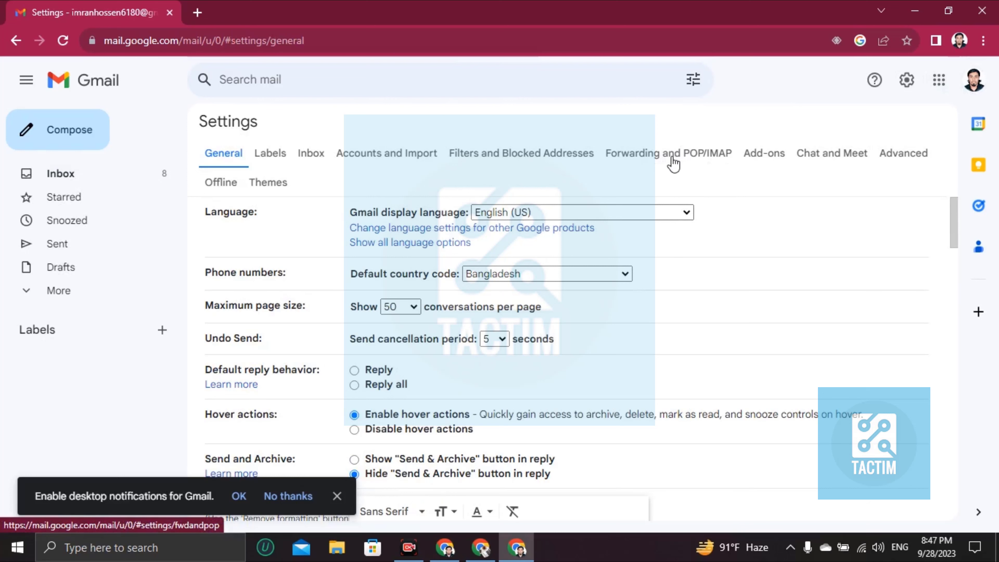
pyautogui.click(711, 157)
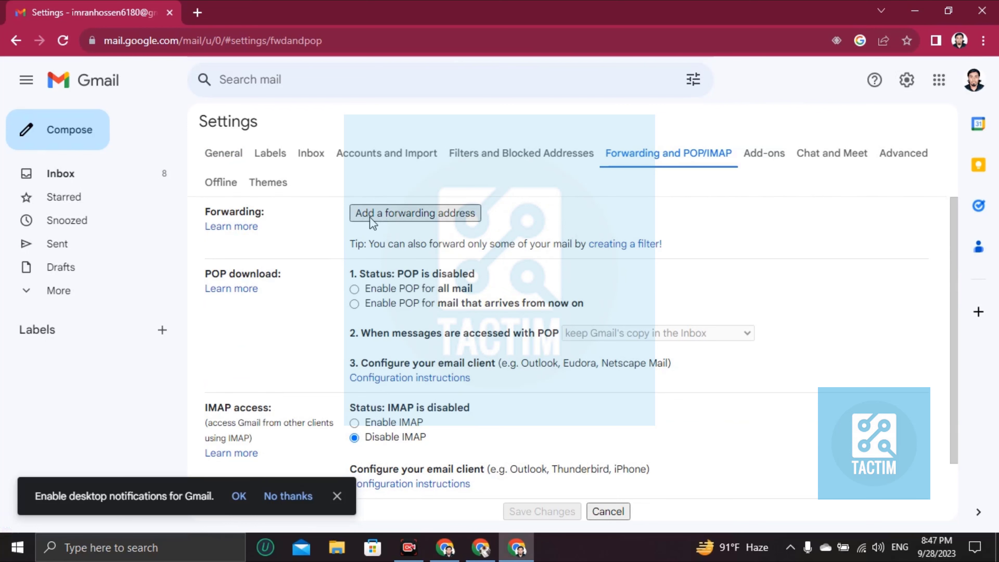
pyautogui.click(418, 214)
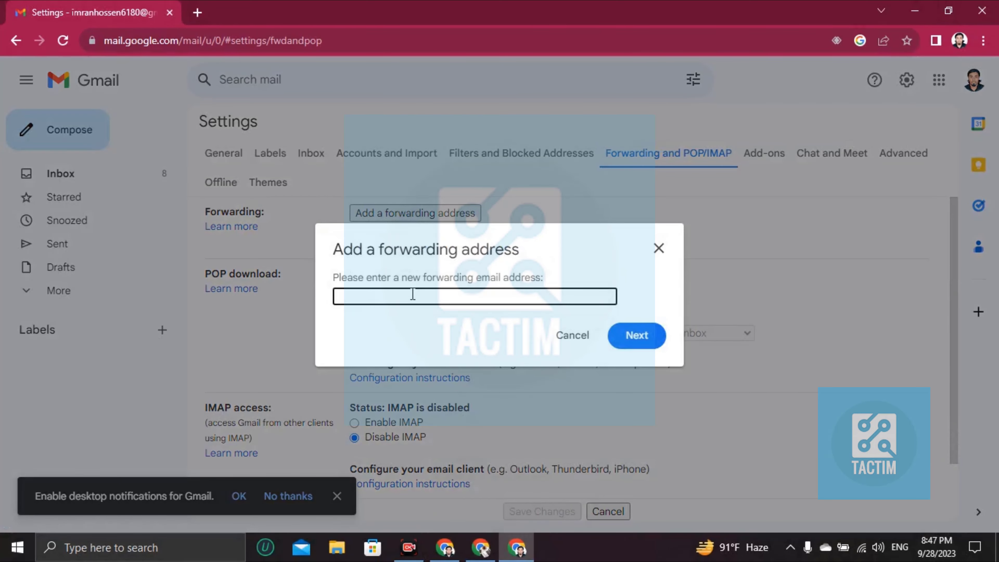
pyautogui.write('m')
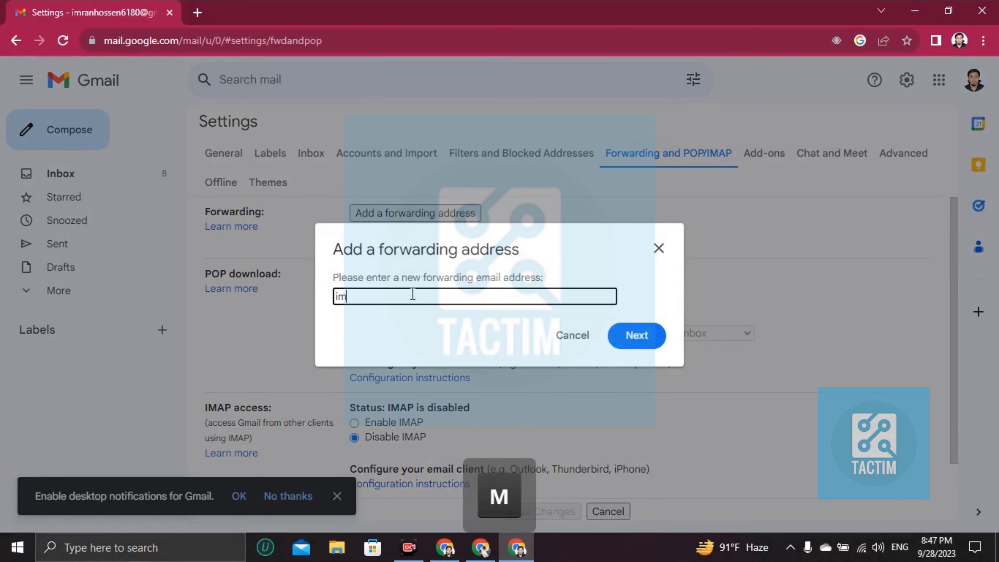
pyautogui.press('BackSpace')
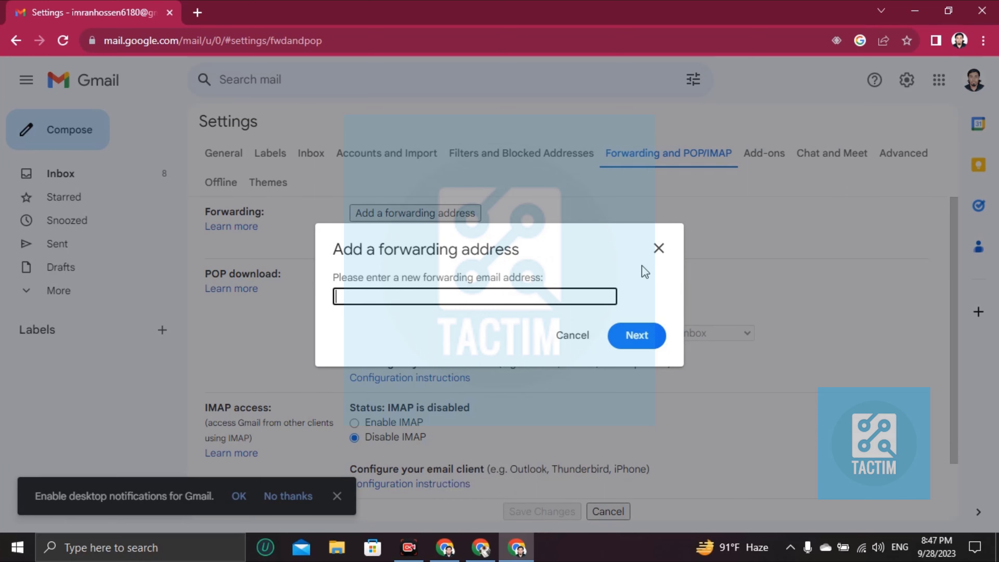
pyautogui.click(660, 249)
pyautogui.scroll(-2, 440, 351)
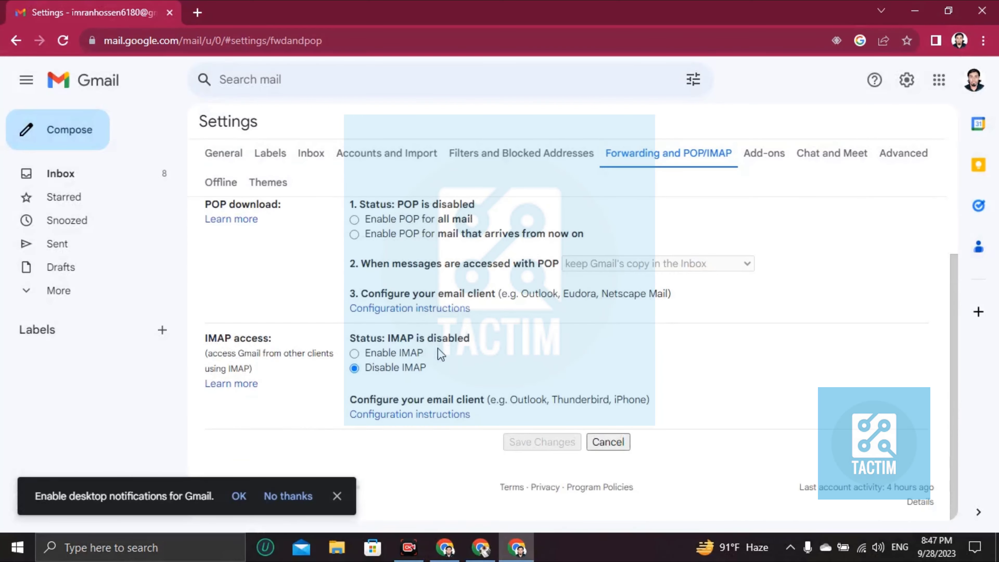
pyautogui.scroll(2, 439, 351)
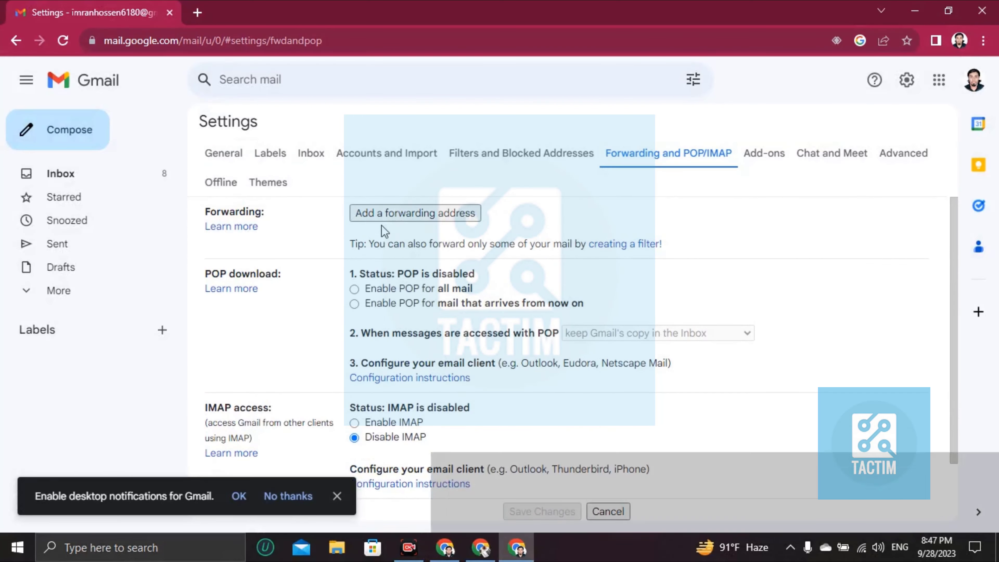
# Start adding a forwarding address in the second account, minimize the YouTube tutorial window and return to the second account
pyautogui.click(415, 213)
pyautogui.click(481, 548)
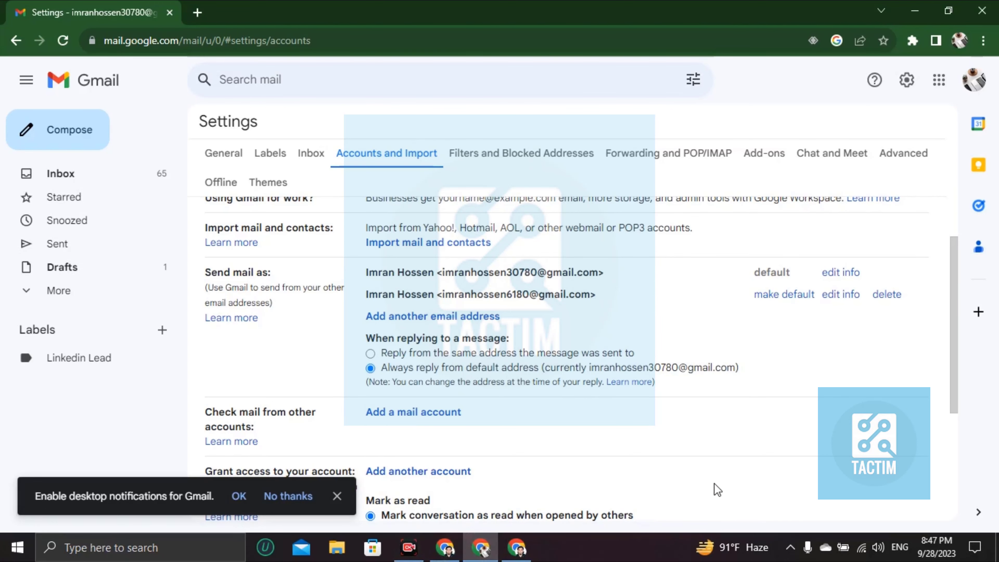
pyautogui.click(445, 548)
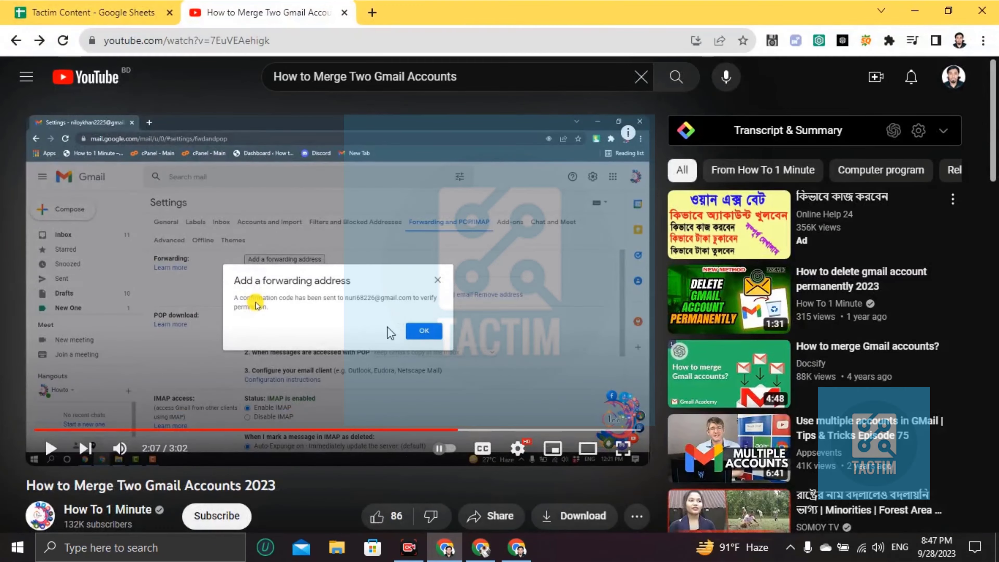
pyautogui.click(12, 8)
pyautogui.click(915, 11)
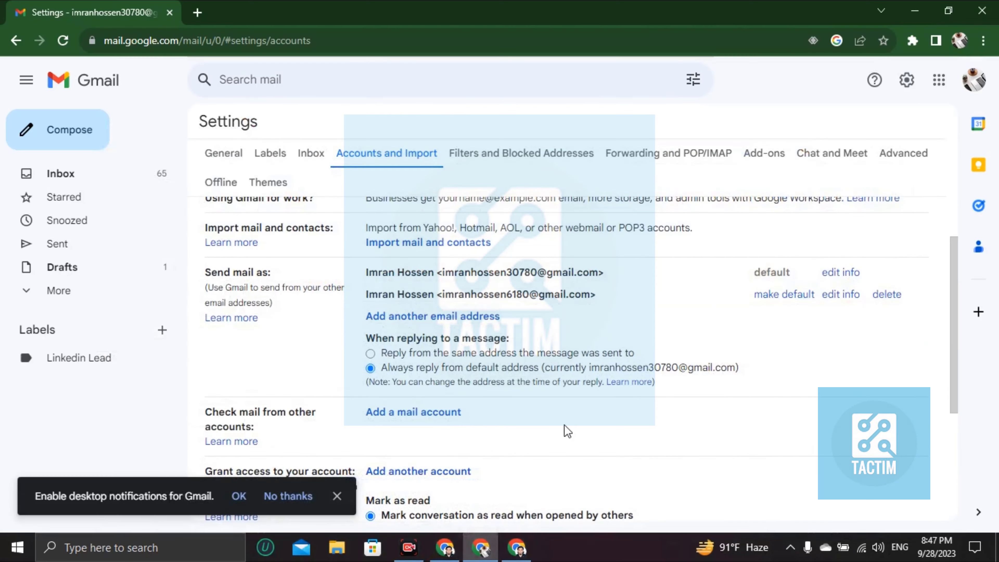
pyautogui.click(508, 548)
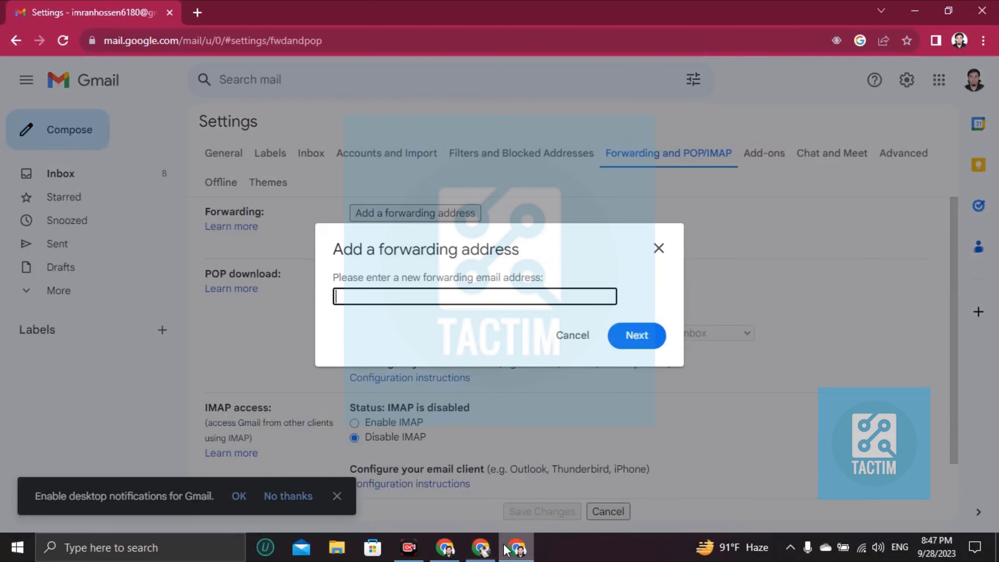
# Switch to the first account's Chrome window and copy its Gmail address from the account details
pyautogui.click(481, 548)
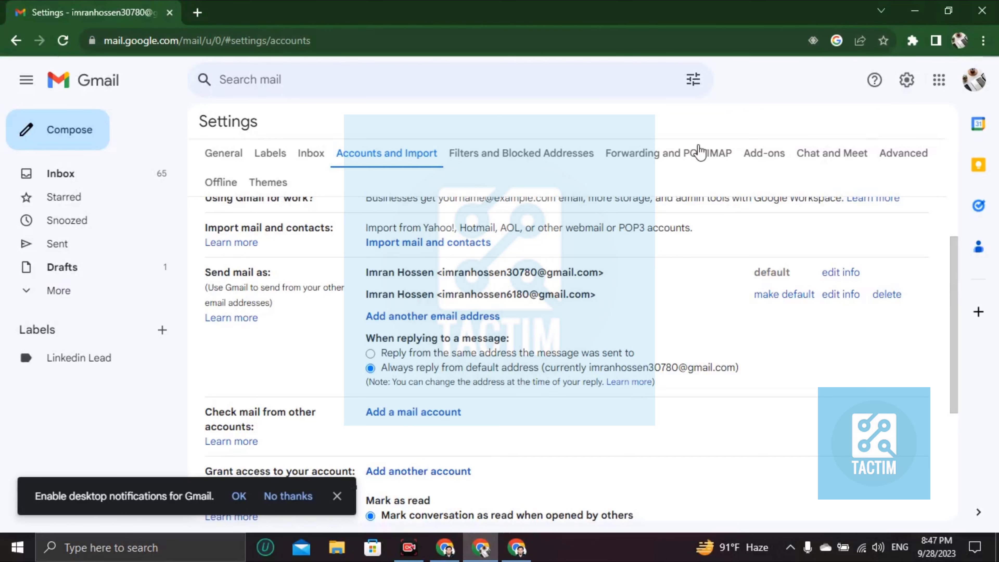
pyautogui.click(966, 91)
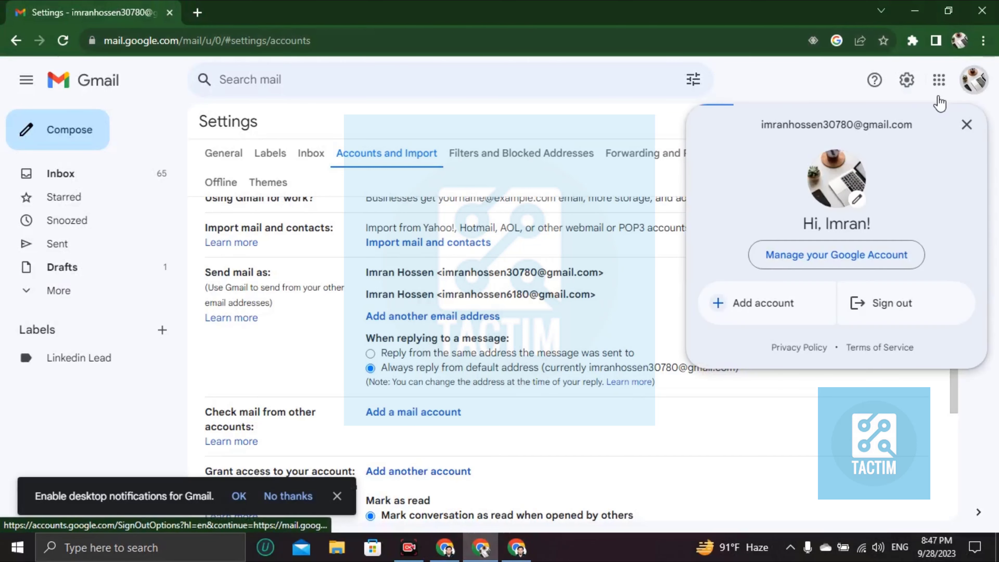
pyautogui.tripleClick(819, 124)
pyautogui.rightClick(819, 124)
pyautogui.click(823, 134)
# Enter the copied first-account address as the second account's forwarding address, proceed with the request and dismiss the notice
pyautogui.click(517, 547)
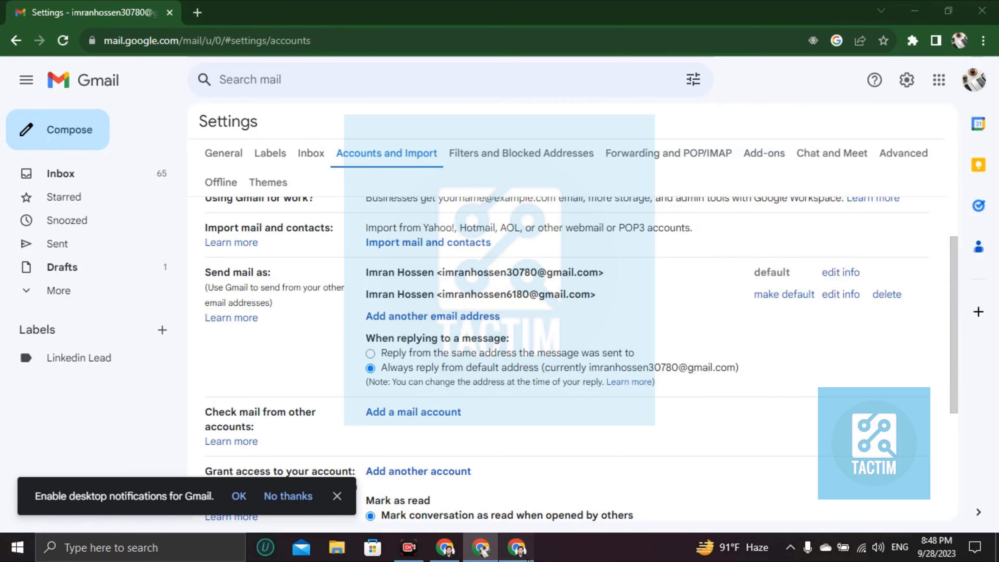
pyautogui.hotkey('ctrl', 'v')
pyautogui.click(648, 338)
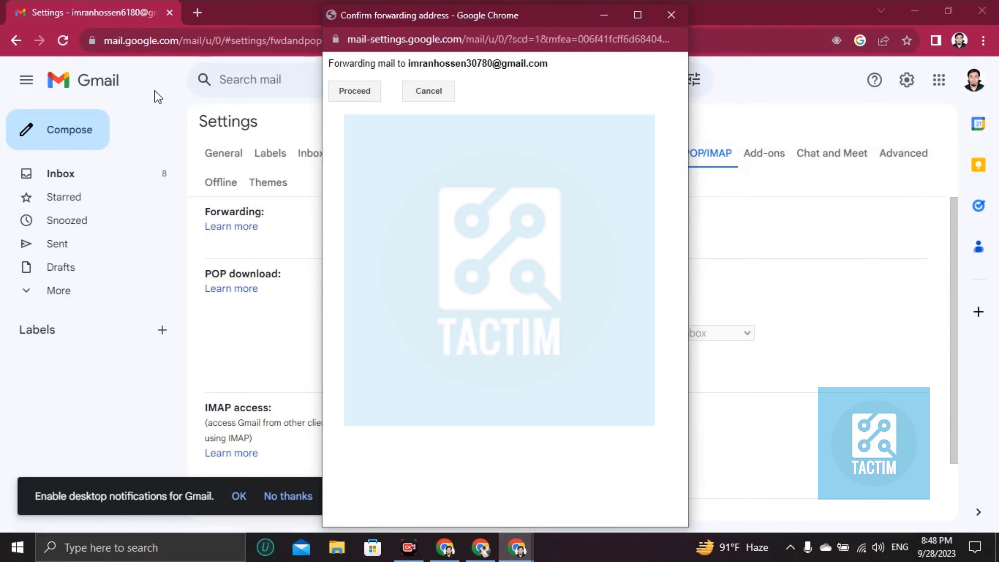
pyautogui.click(355, 93)
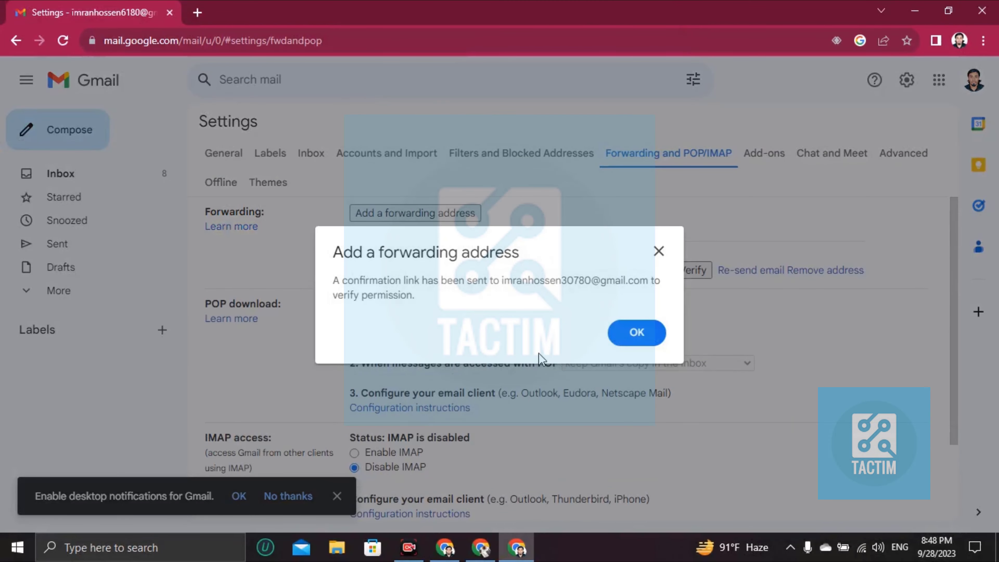
pyautogui.moveTo(399, 279); pyautogui.dragTo(557, 281)
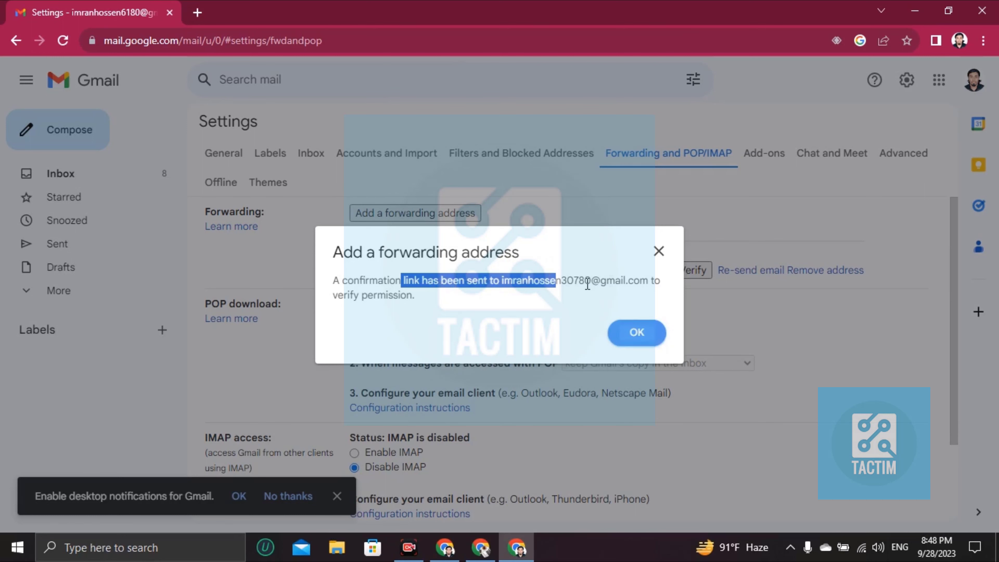
pyautogui.click(626, 332)
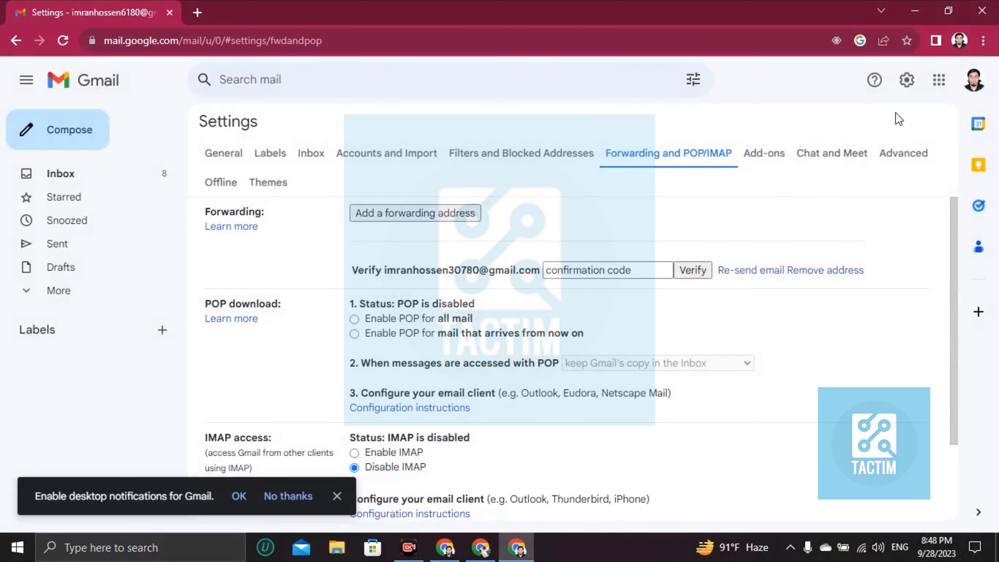
# In the first account's inbox, open the Gmail Team's Forwarding Confirmation email, follow its link and confirm the request
pyautogui.click(975, 81)
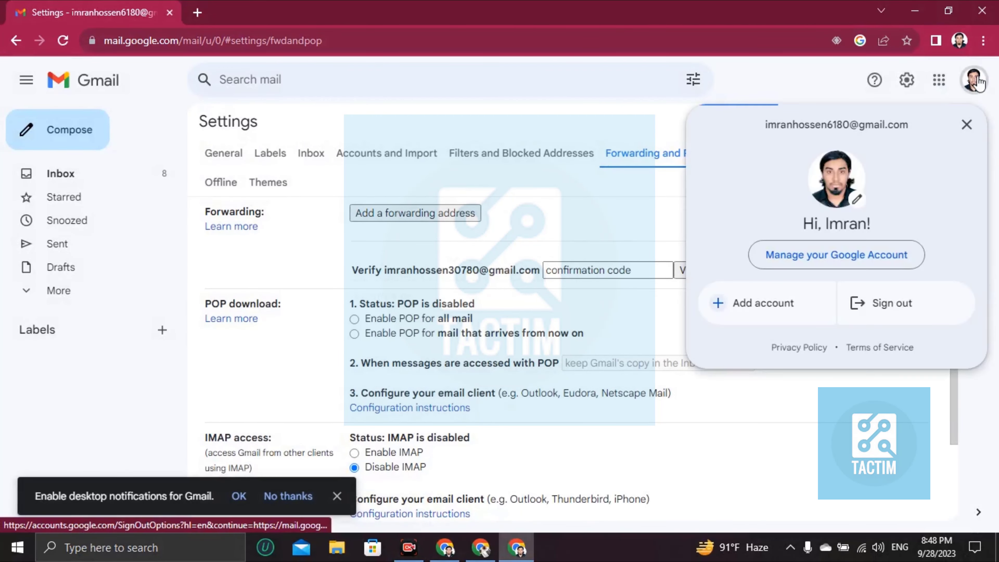
pyautogui.click(974, 80)
pyautogui.click(481, 548)
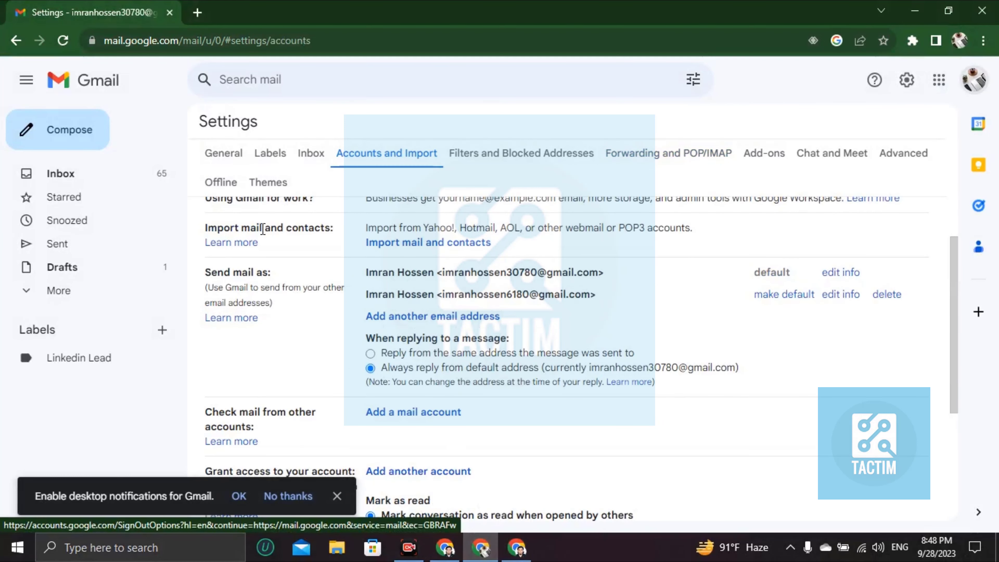
pyautogui.click(89, 81)
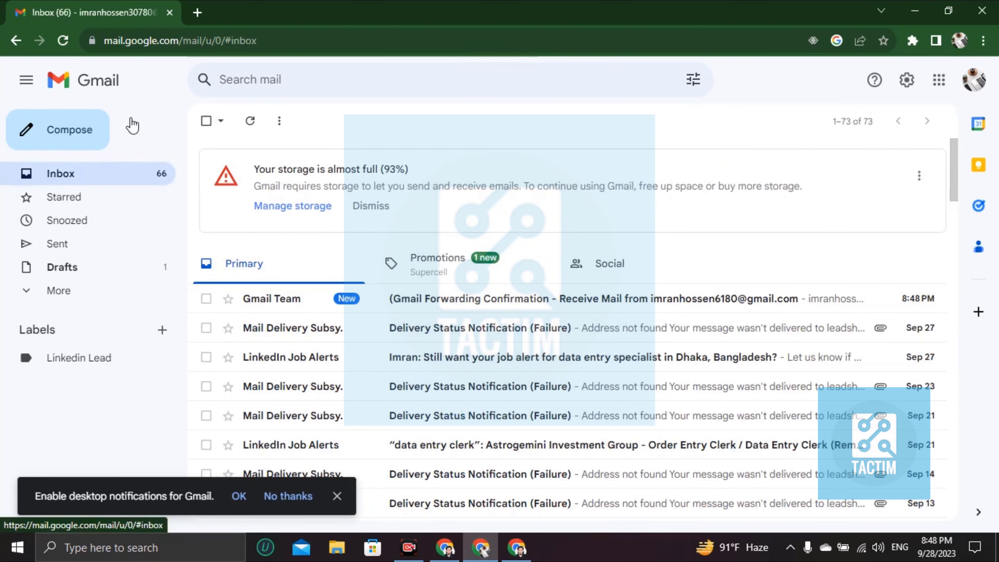
pyautogui.click(501, 308)
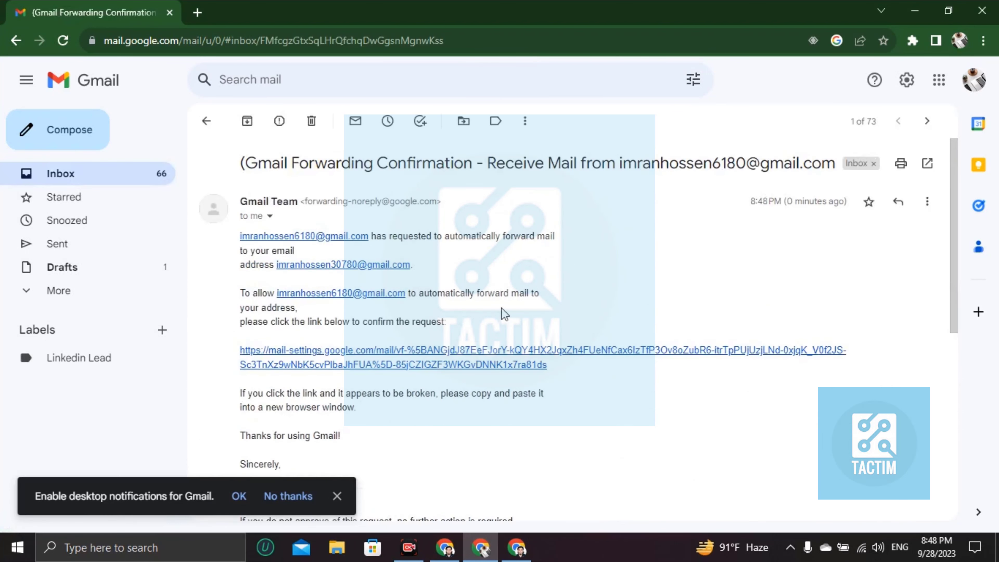
pyautogui.click(319, 351)
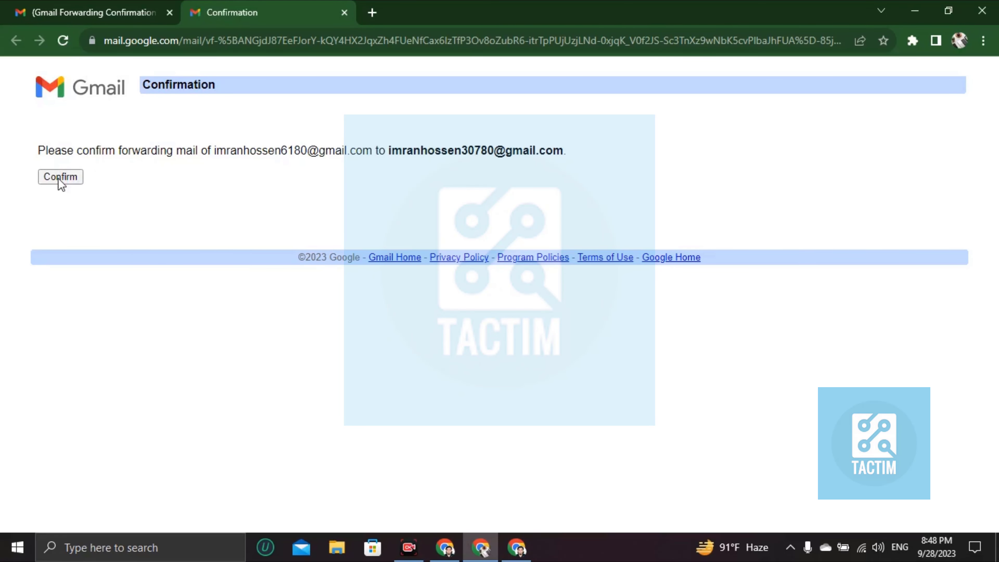
pyautogui.click(58, 179)
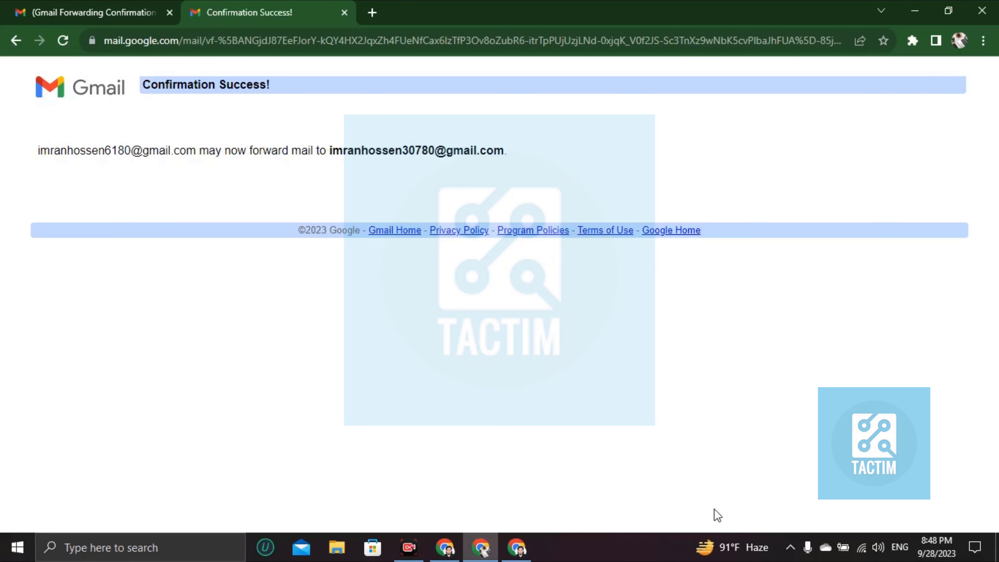
# Return to the second account's forwarding settings and re-send the confirmation email for the forwarding address
pyautogui.hotkey('alt', 'Tab')
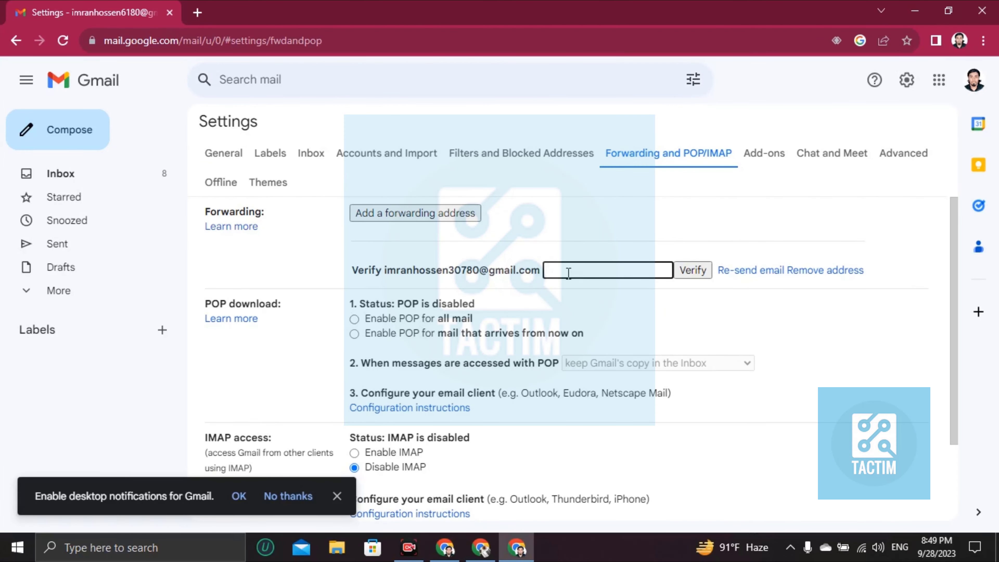
pyautogui.click(753, 271)
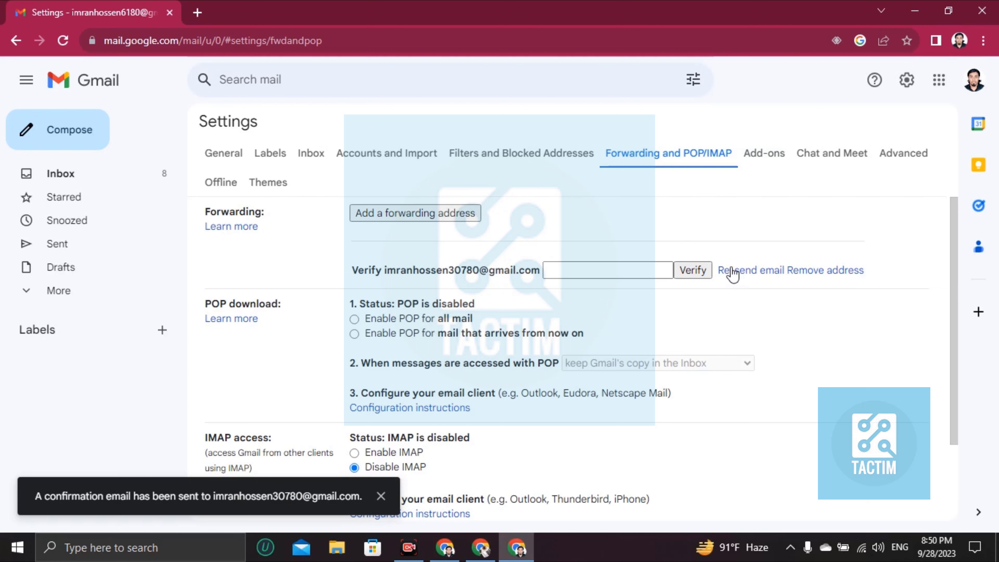
pyautogui.tripleClick(732, 272)
pyautogui.click(735, 291)
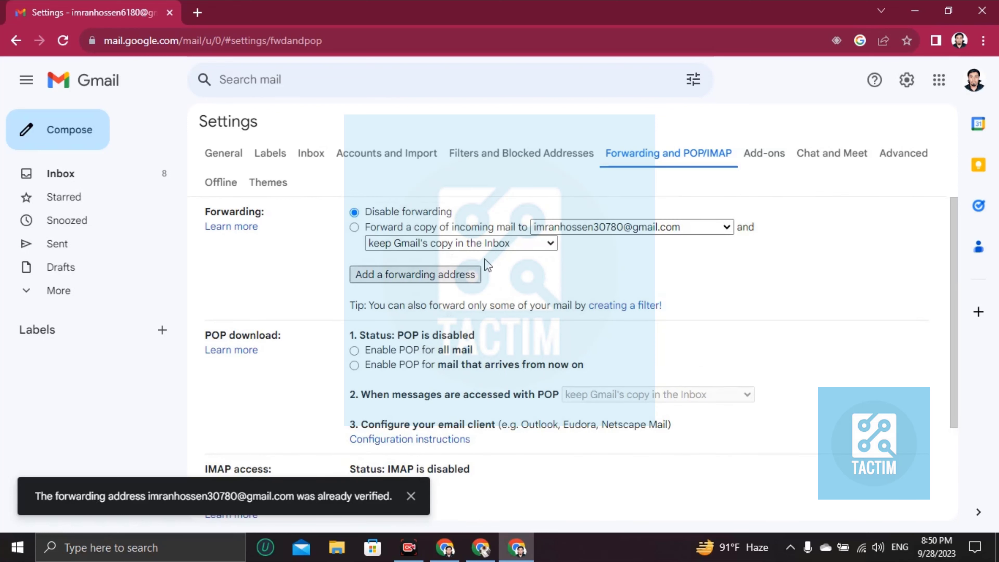
# Choose to forward a copy of incoming mail to the first account's address and keep Gmail's copy in the Inbox
pyautogui.click(716, 227)
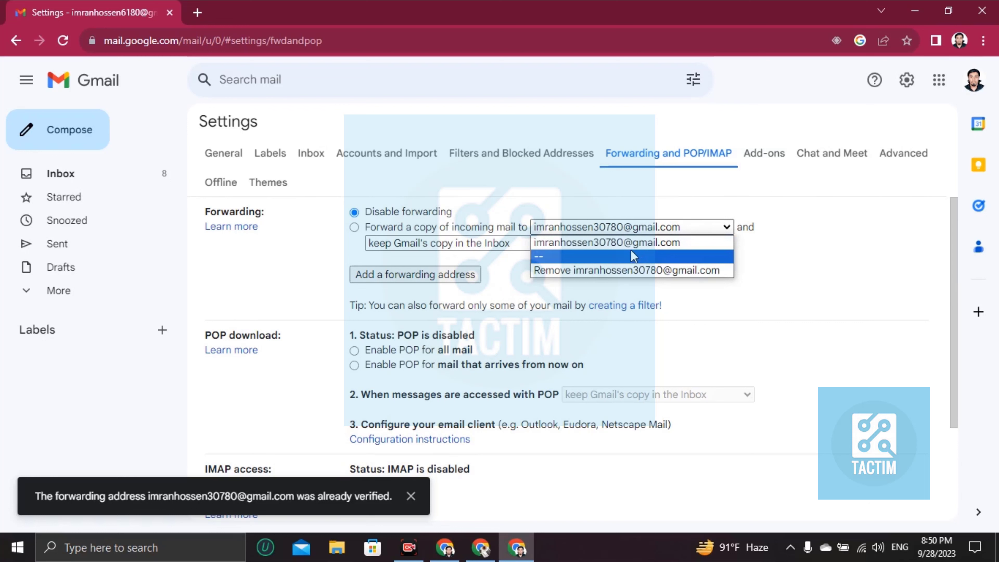
pyautogui.click(627, 244)
pyautogui.click(523, 244)
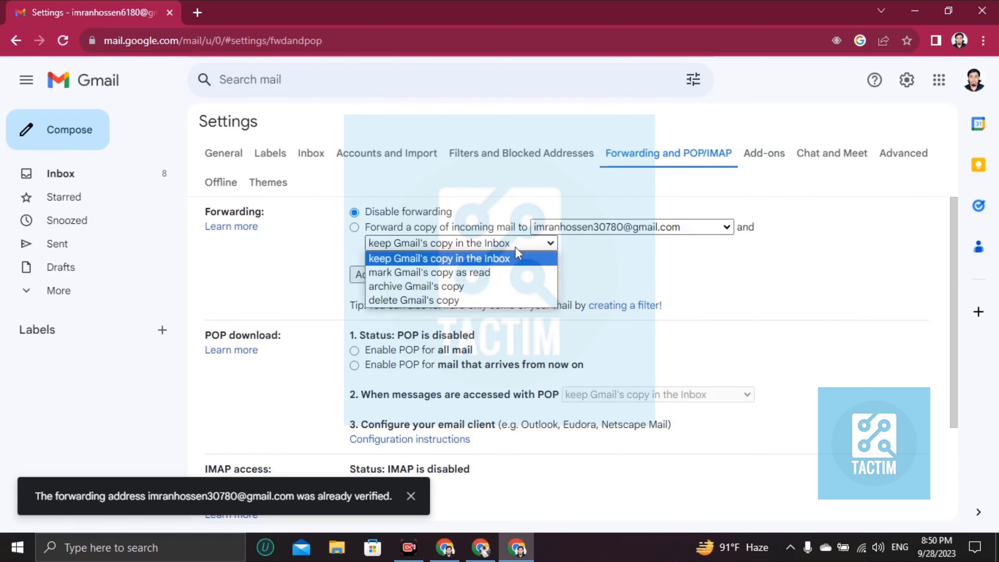
pyautogui.click(467, 258)
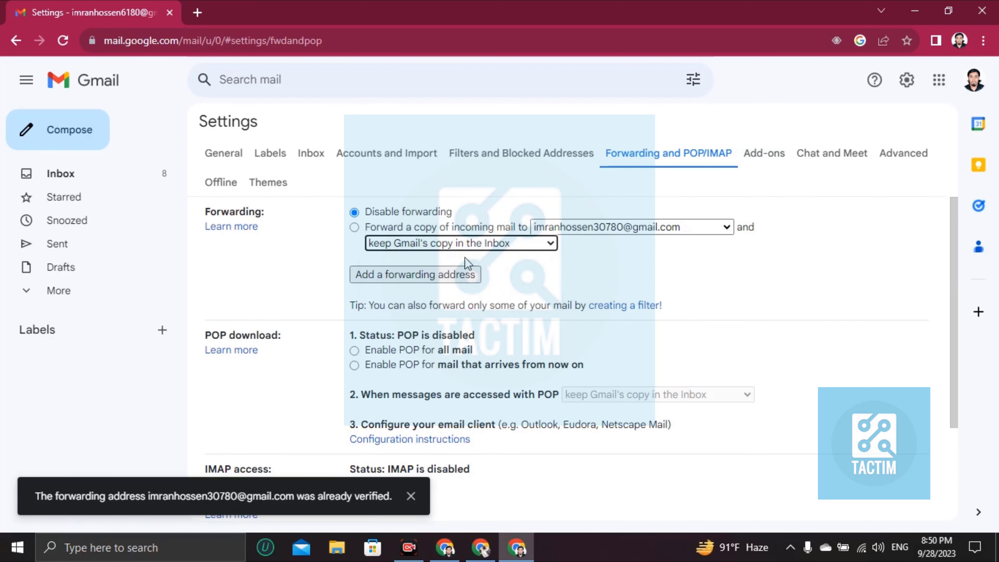
pyautogui.click(401, 275)
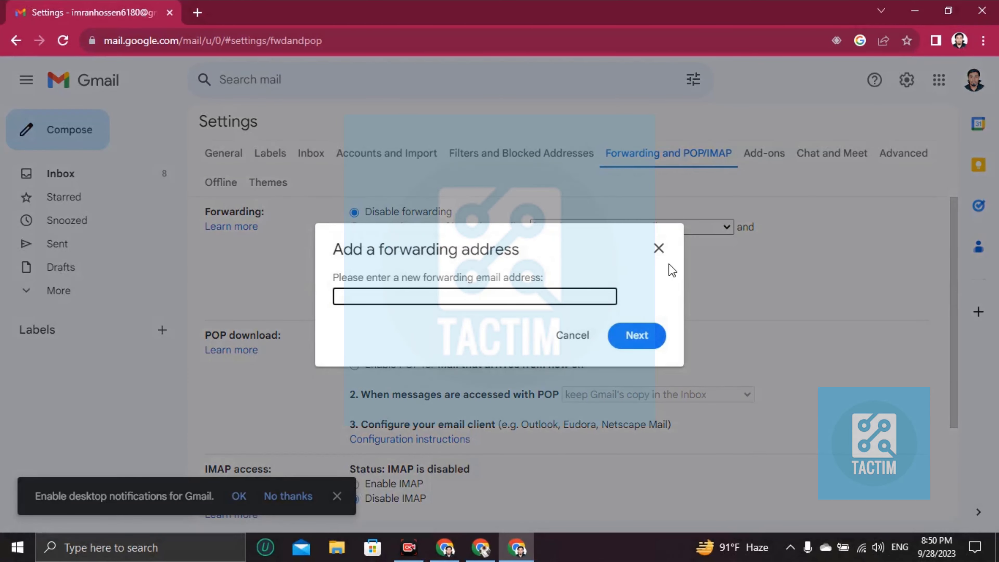
pyautogui.click(658, 249)
pyautogui.click(595, 229)
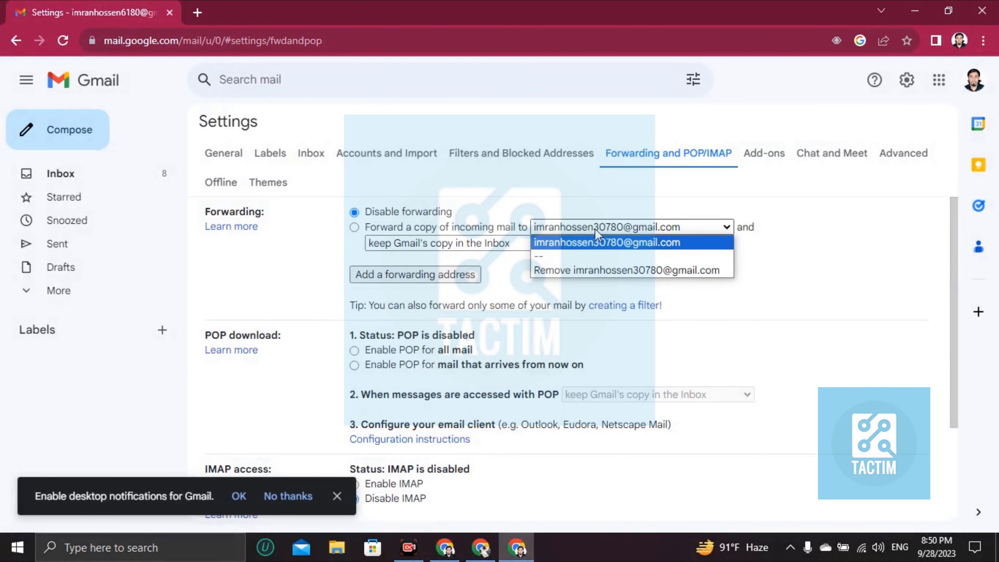
pyautogui.click(599, 243)
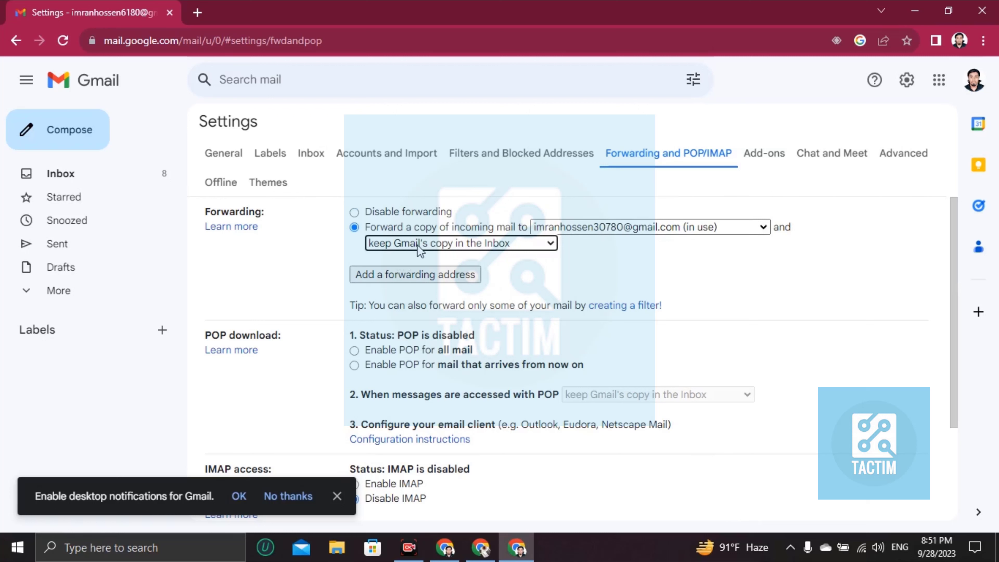
# Reselect the option to keep Gmail's copy in the Inbox and the same forwarding address, and save the changes
pyautogui.click(505, 250)
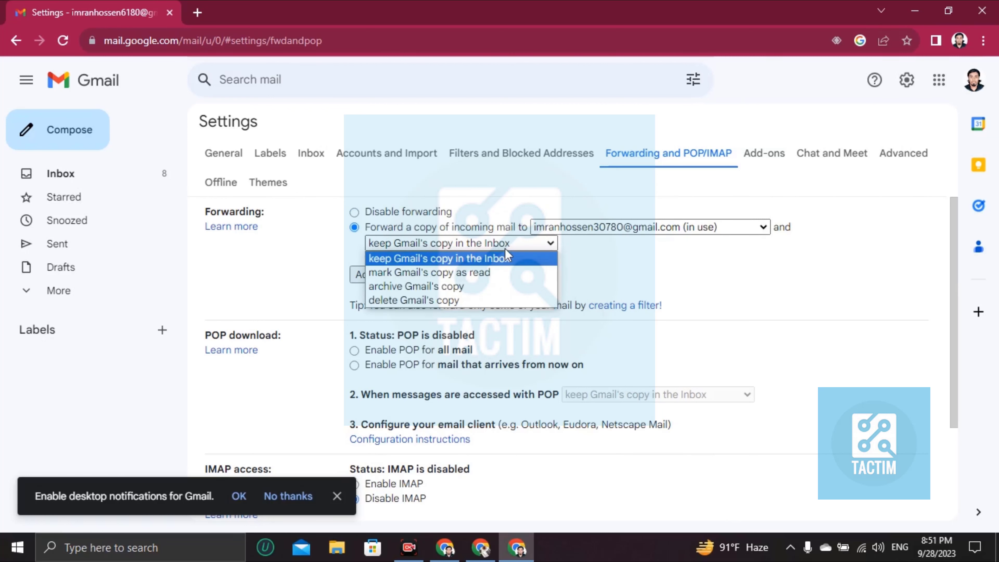
pyautogui.click(423, 258)
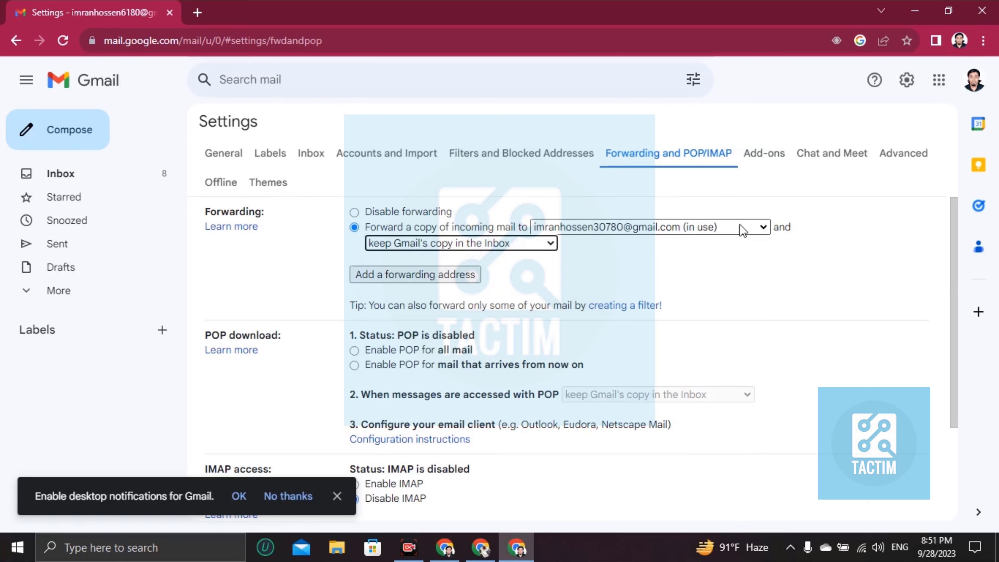
pyautogui.click(728, 227)
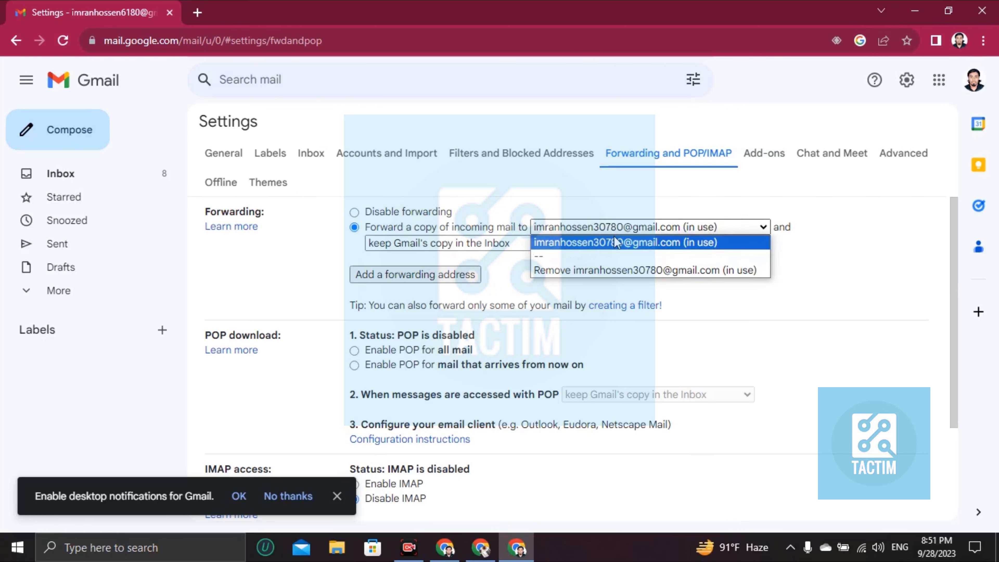
pyautogui.click(667, 243)
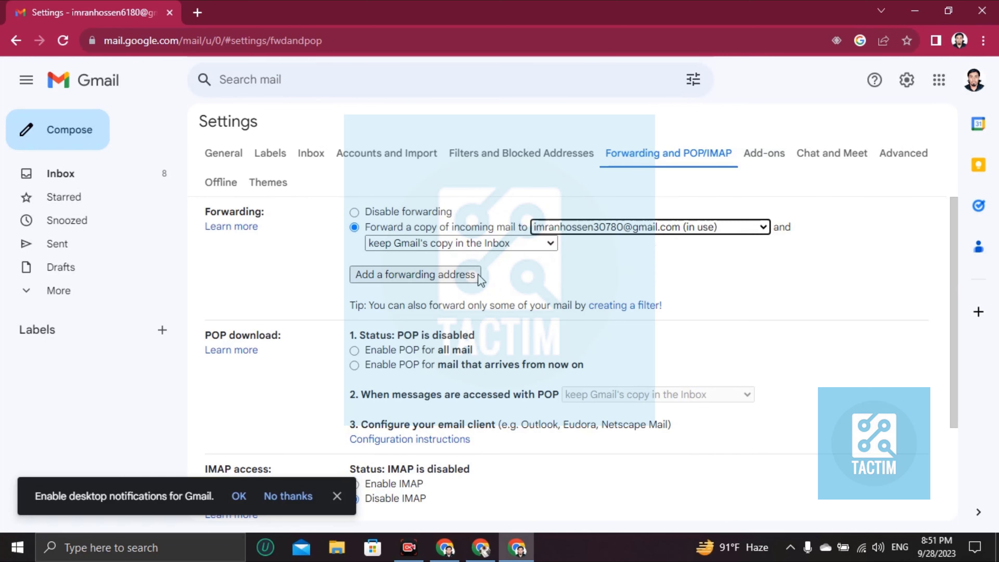
pyautogui.scroll(-3, 448, 323)
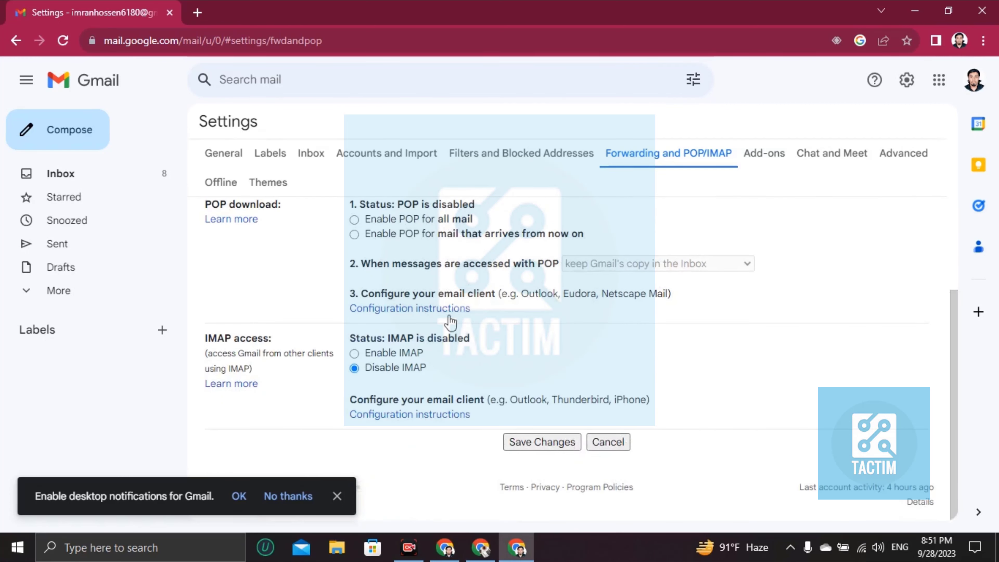
pyautogui.click(548, 440)
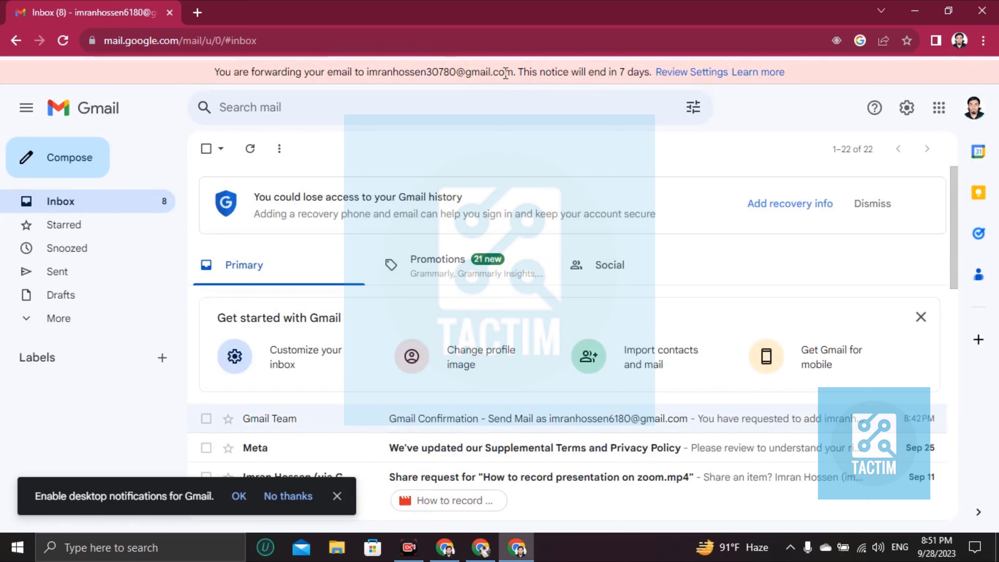
# Examine the forwarding notice above the second account's inbox and look through its messages down to the oldest
pyautogui.moveTo(516, 72); pyautogui.dragTo(654, 71)
pyautogui.click(655, 75)
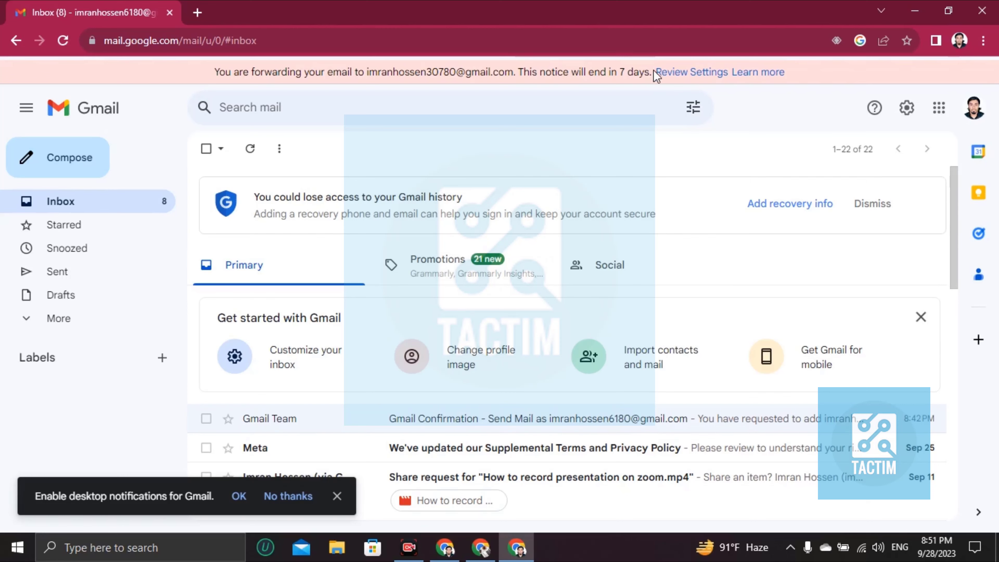
pyautogui.scroll(-10, 437, 335)
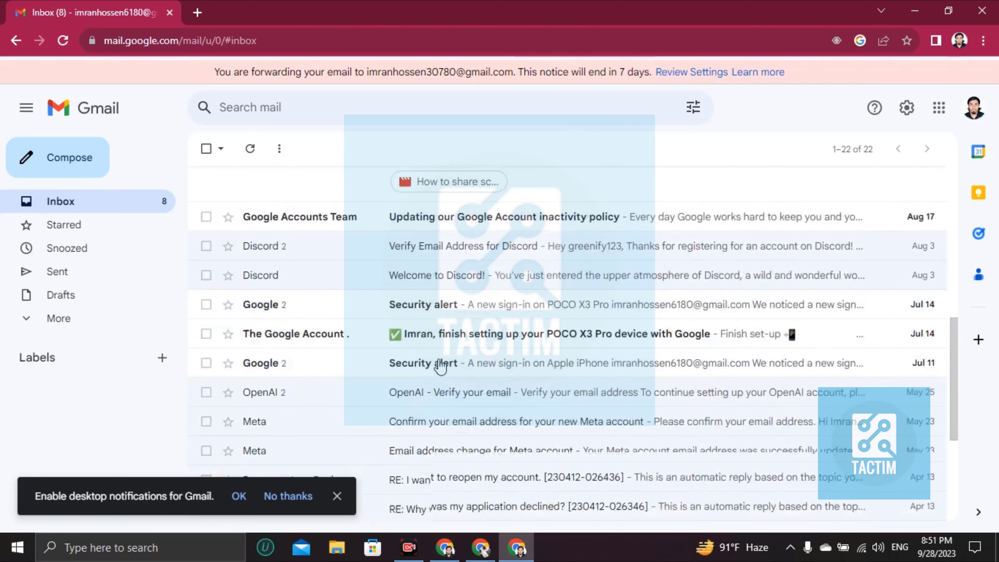
pyautogui.scroll(-4, 440, 367)
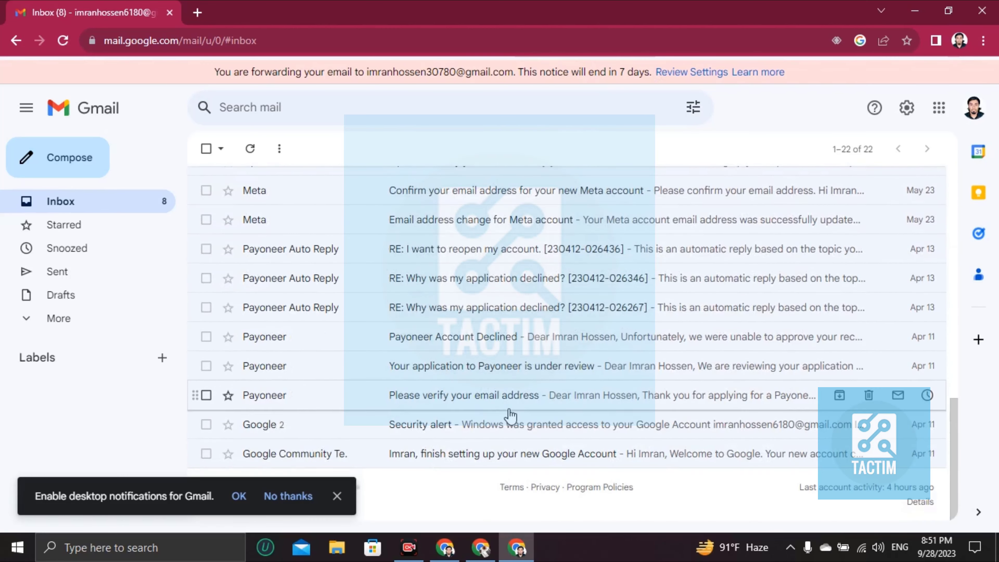